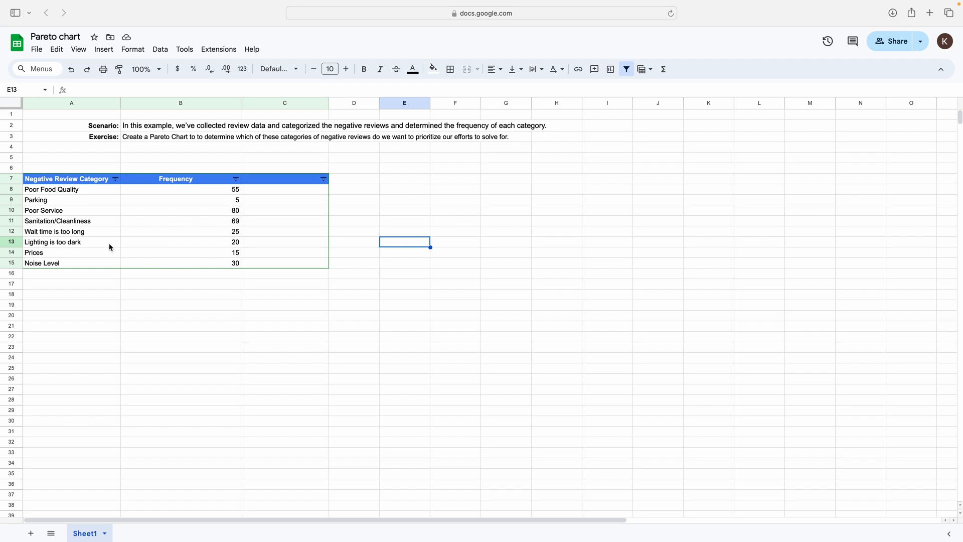
pyautogui.moveTo(79, 182); pyautogui.dragTo(76, 263)
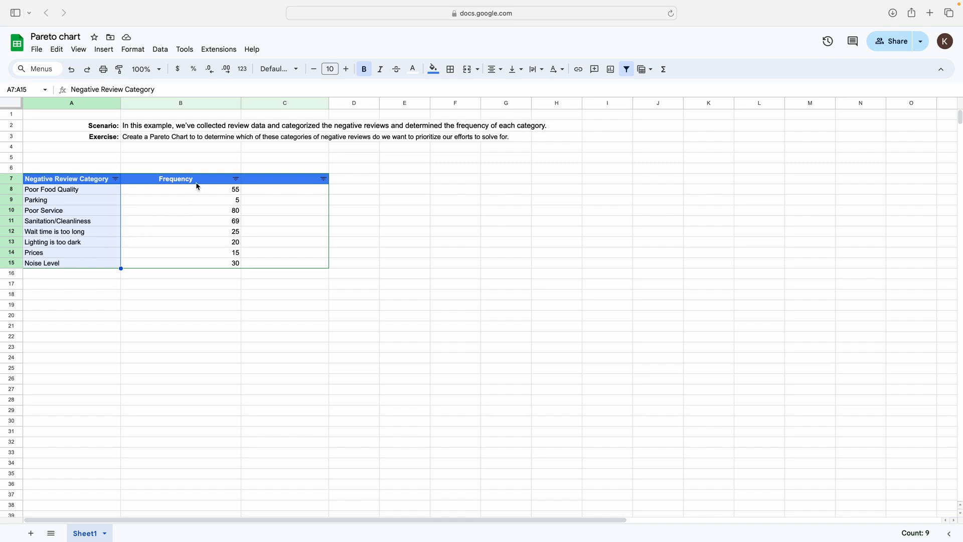
pyautogui.moveTo(198, 185); pyautogui.dragTo(195, 261)
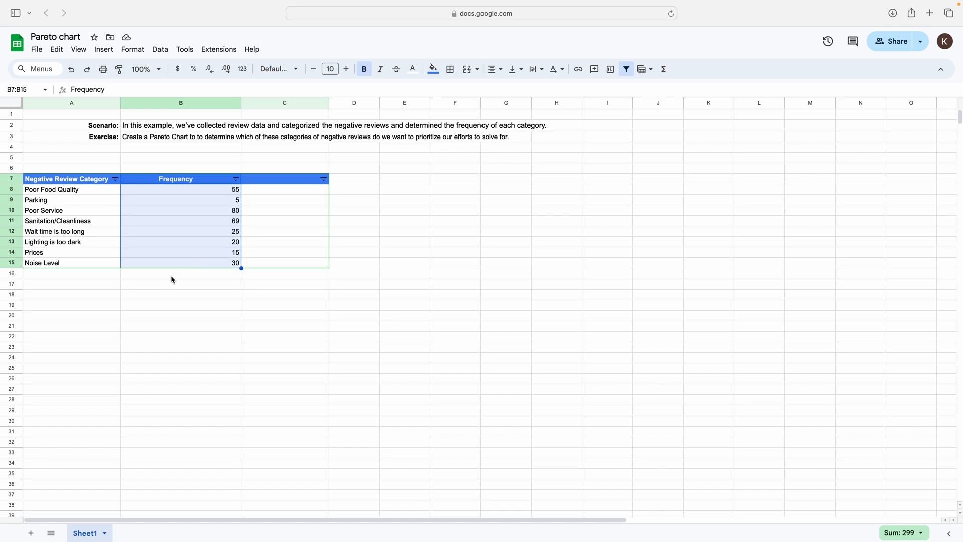
pyautogui.click(134, 286)
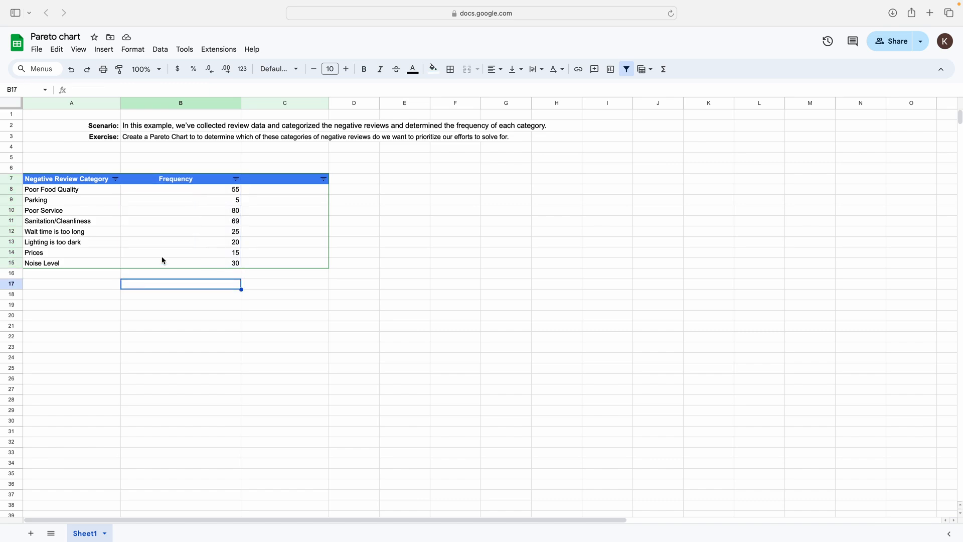
# - Sort the review table by Frequency in descending order and enter the header "Cumulative Percentage" in C7
pyautogui.click(236, 180)
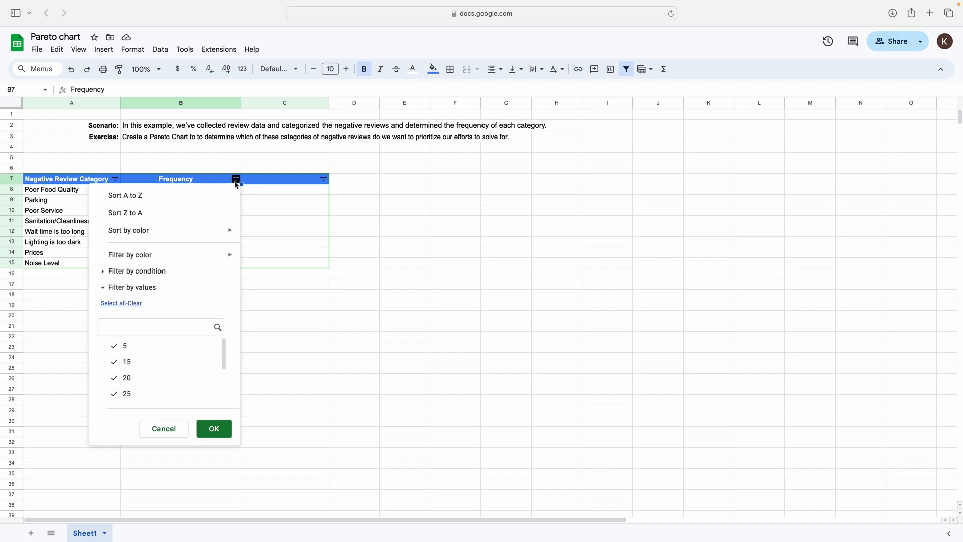
pyautogui.click(182, 213)
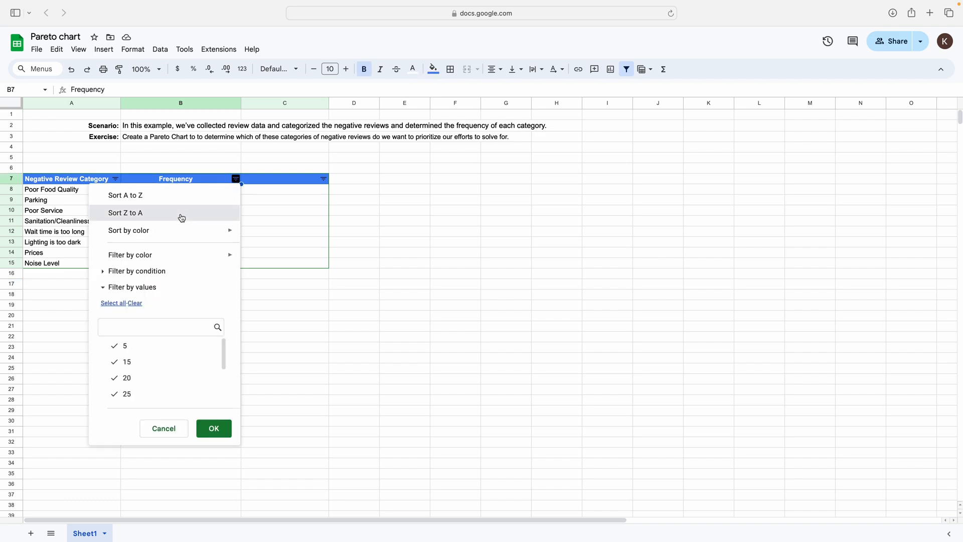
pyautogui.click(271, 180)
pyautogui.write('Cum')
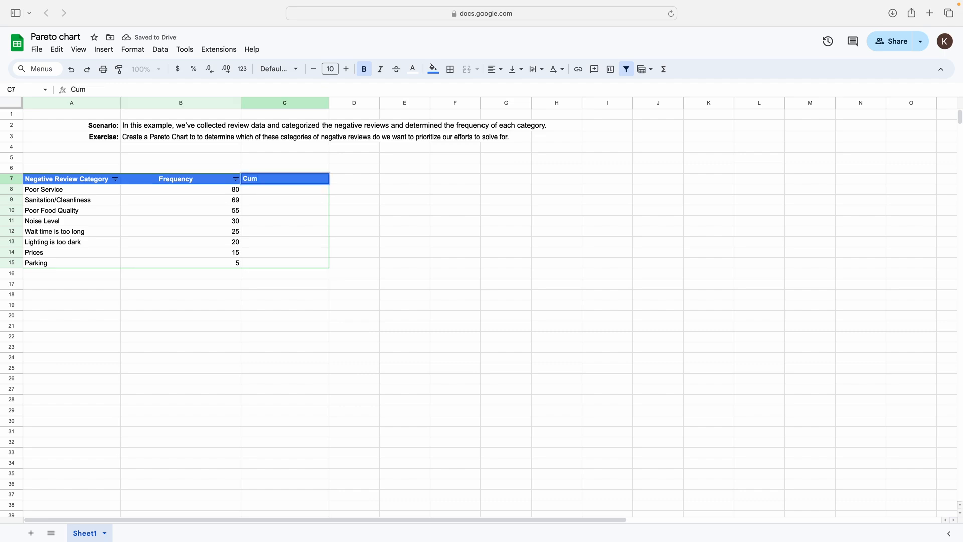
pyautogui.write('ulative Percentage')
pyautogui.press('Return')
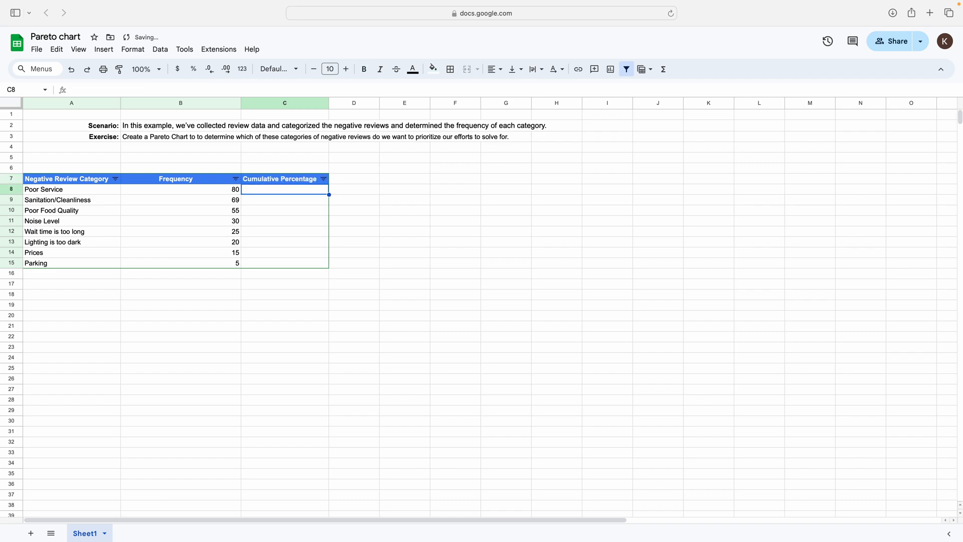
# - Label A17 "Total" and enter the sum of frequencies B8:B15 in B17
pyautogui.click(104, 284)
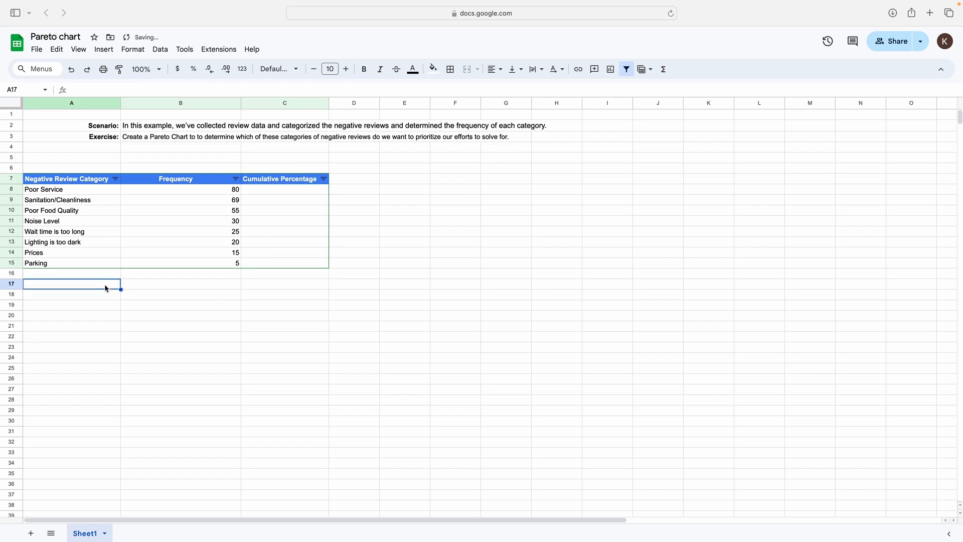
pyautogui.write('To')
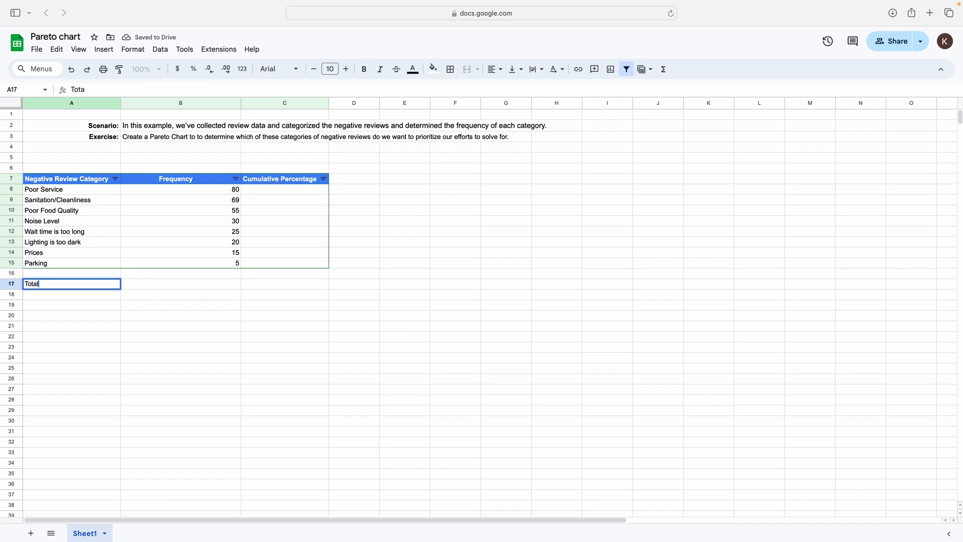
pyautogui.write('tal')
pyautogui.press('Tab')
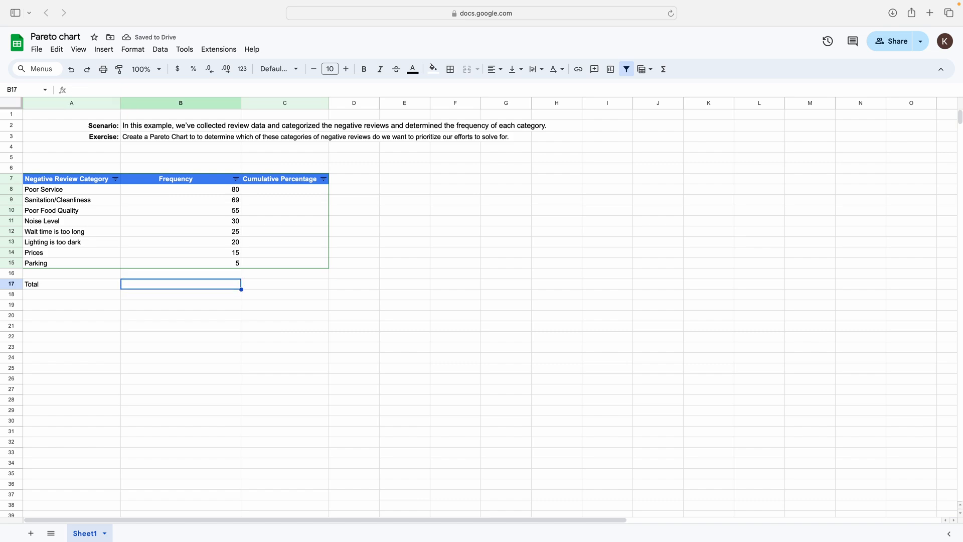
pyautogui.write('=sum')
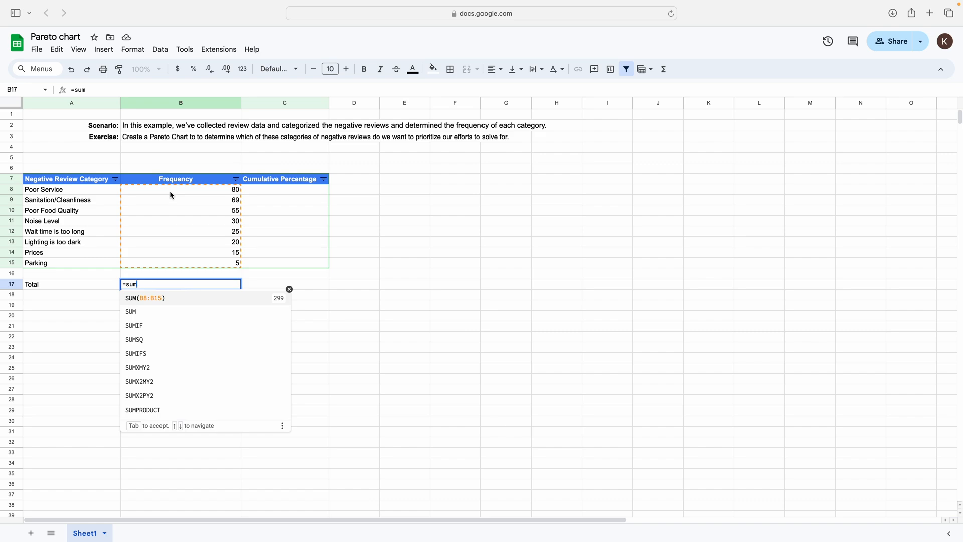
pyautogui.press('Tab')
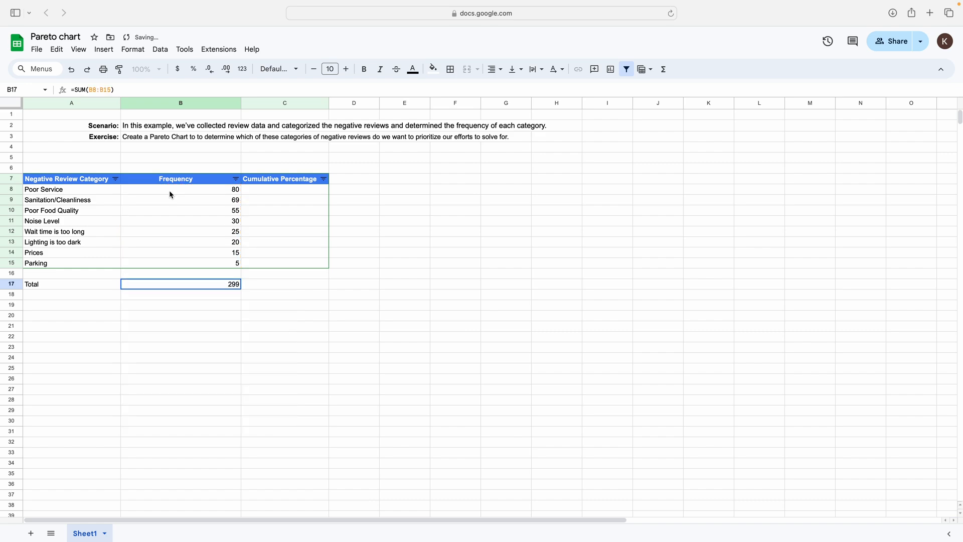
pyautogui.click(277, 192)
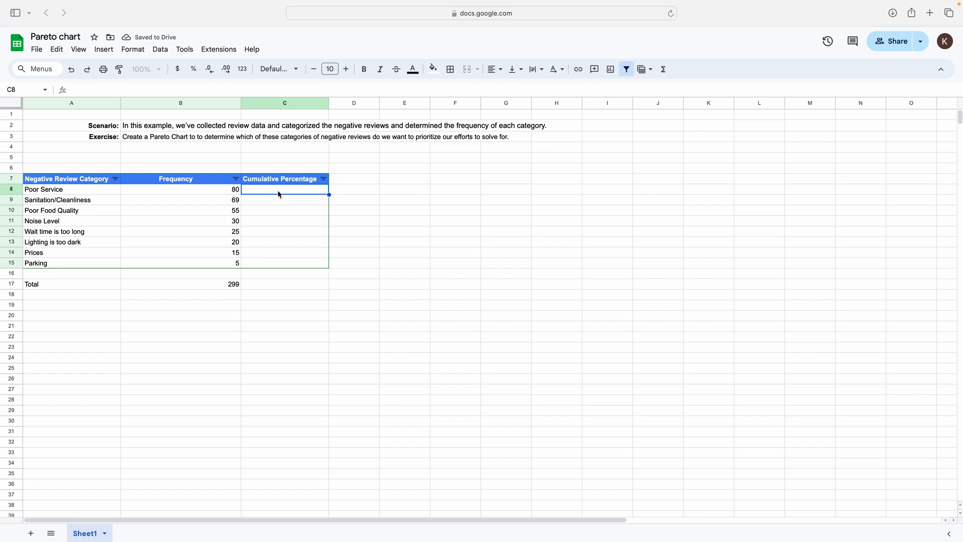
pyautogui.press('Down')
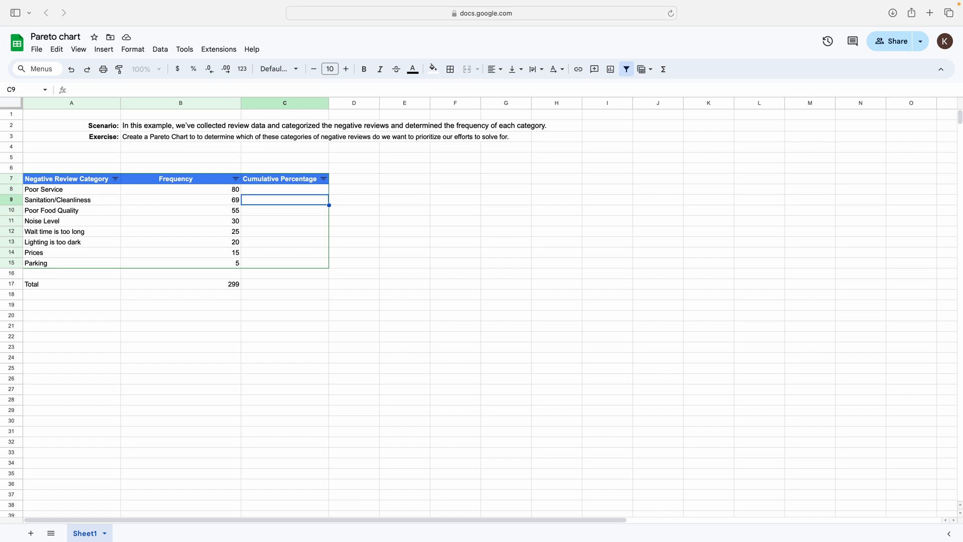
pyautogui.click(284, 210)
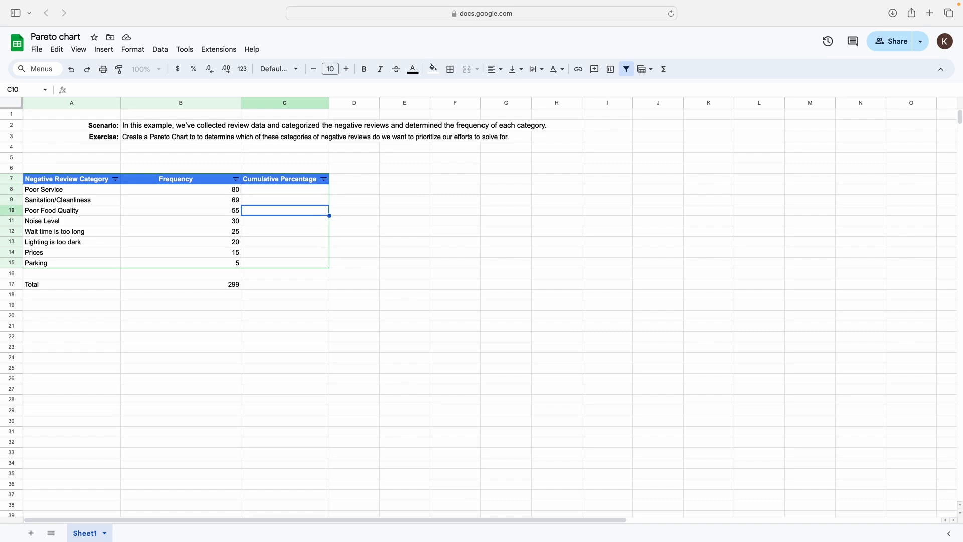
pyautogui.press('Left')
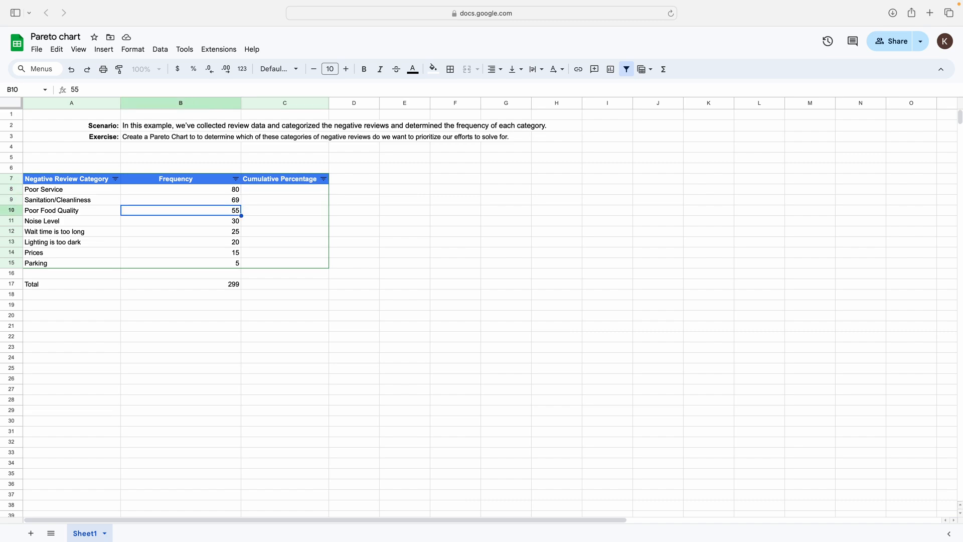
pyautogui.hotkey('shift', 'Up')
pyautogui.hotkey('shift', 'Up')
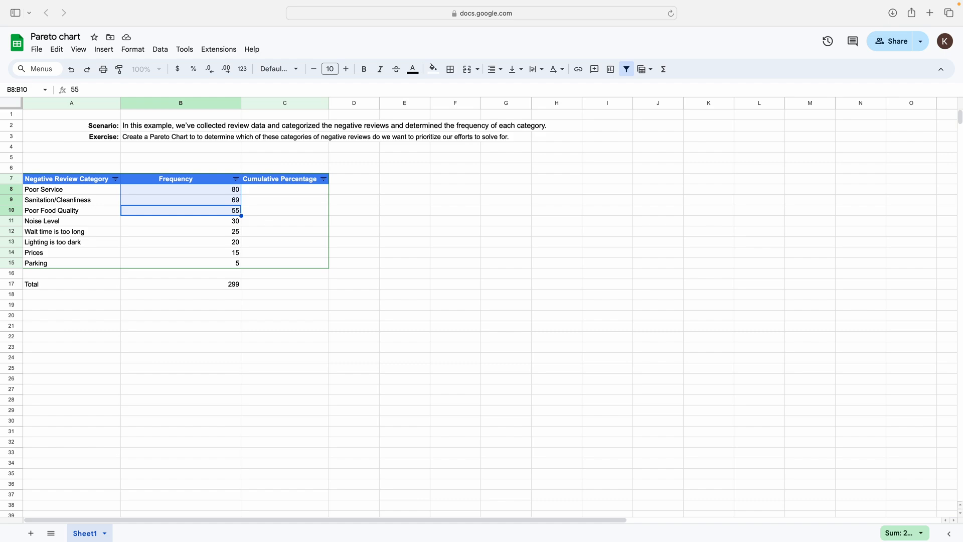
# - Enter =SUM($B$8:B8)/$B$17 in C8 and autofill the cumulative percentage formula down to C15
pyautogui.press('Right')
pyautogui.press('Up')
pyautogui.press('Up')
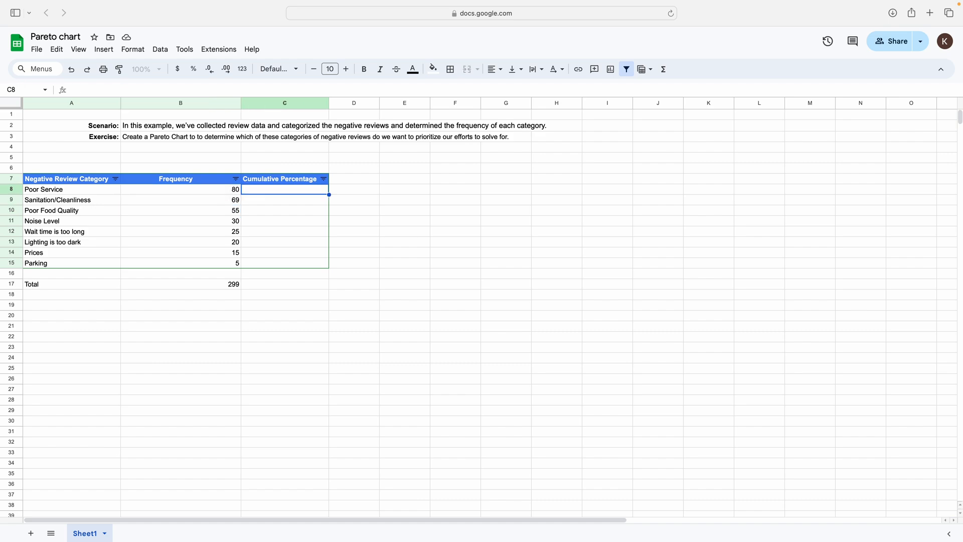
pyautogui.write('=')
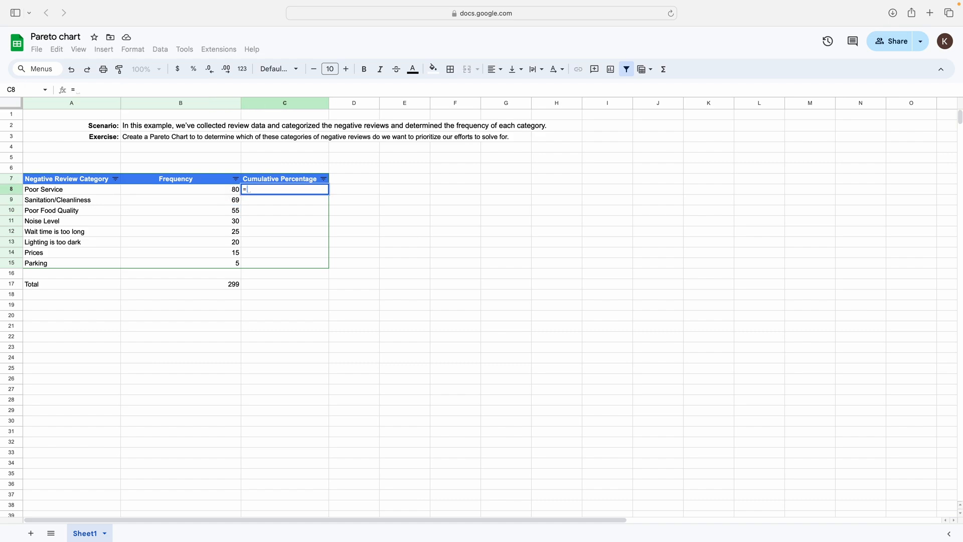
pyautogui.write('sum')
pyautogui.press('Tab')
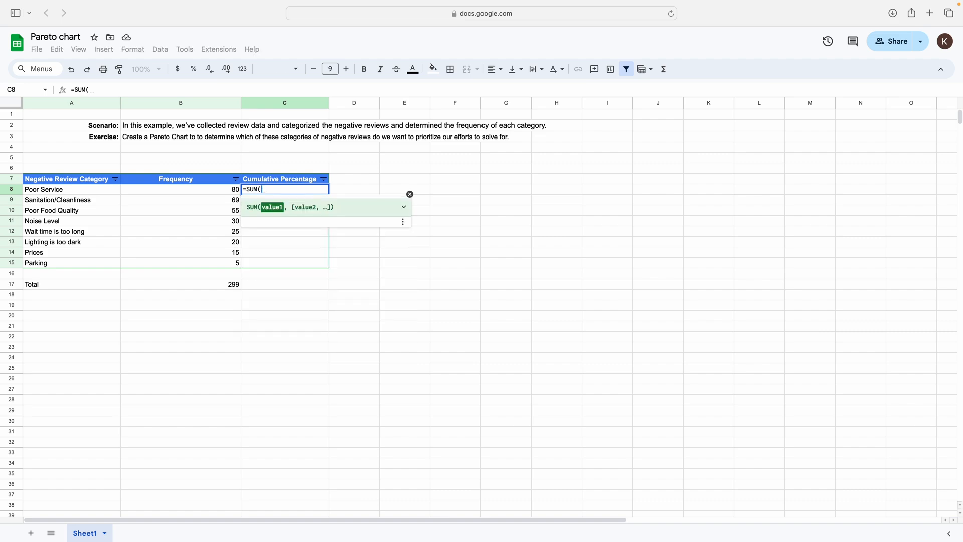
pyautogui.click(239, 190)
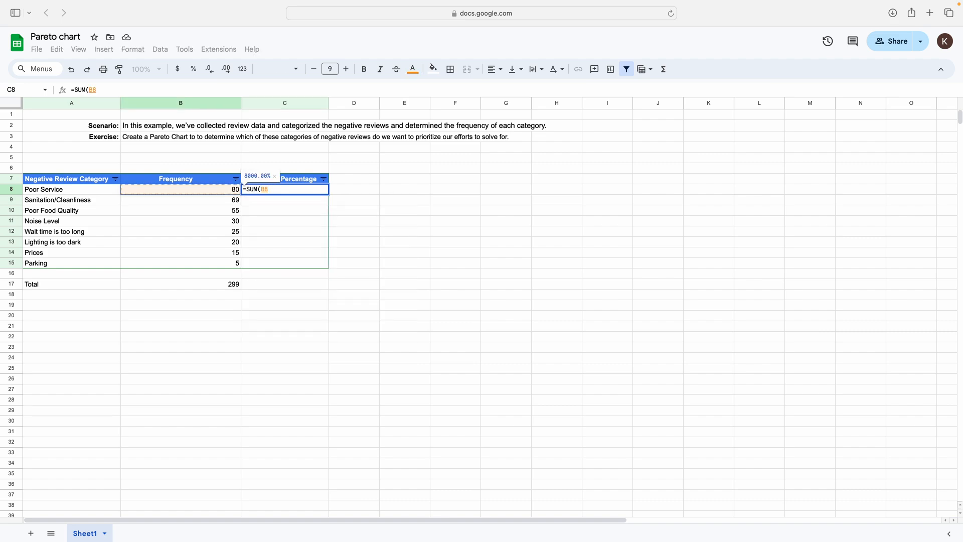
pyautogui.press('F4')
pyautogui.write(':b')
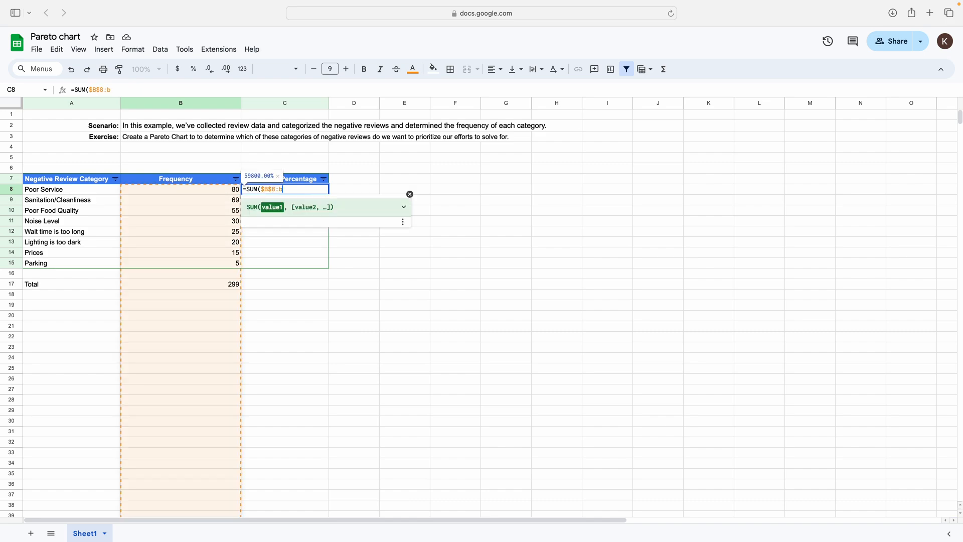
pyautogui.write('8')
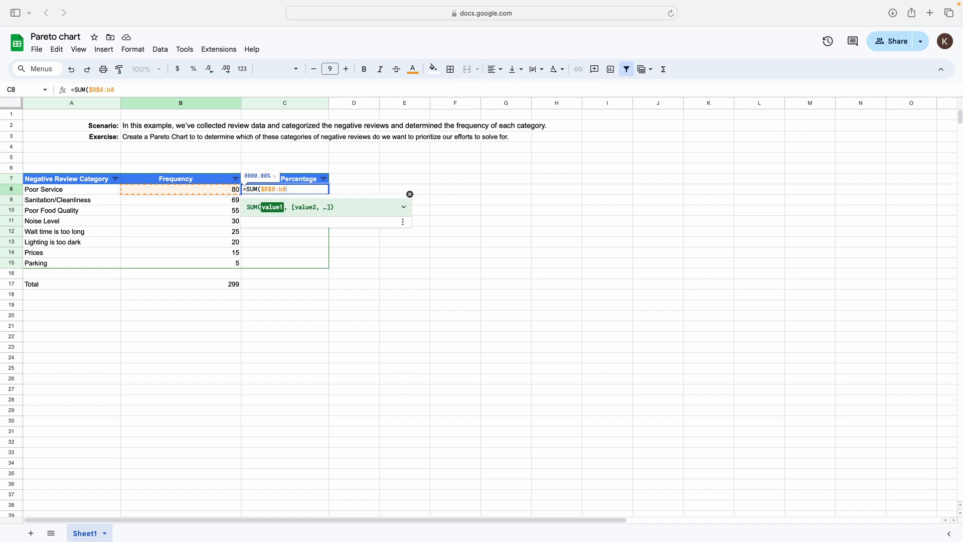
pyautogui.write(')/')
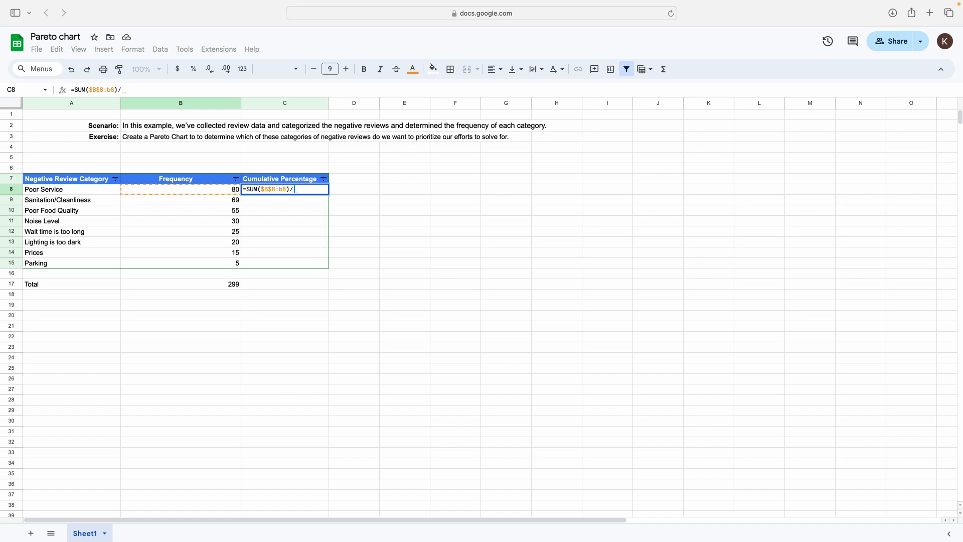
pyautogui.click(213, 289)
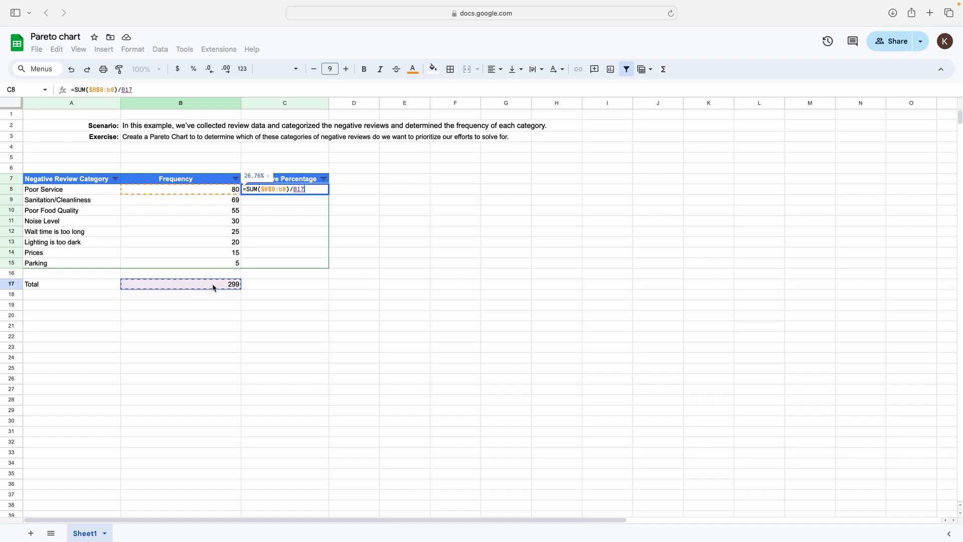
pyautogui.press('F4')
pyautogui.press('Return')
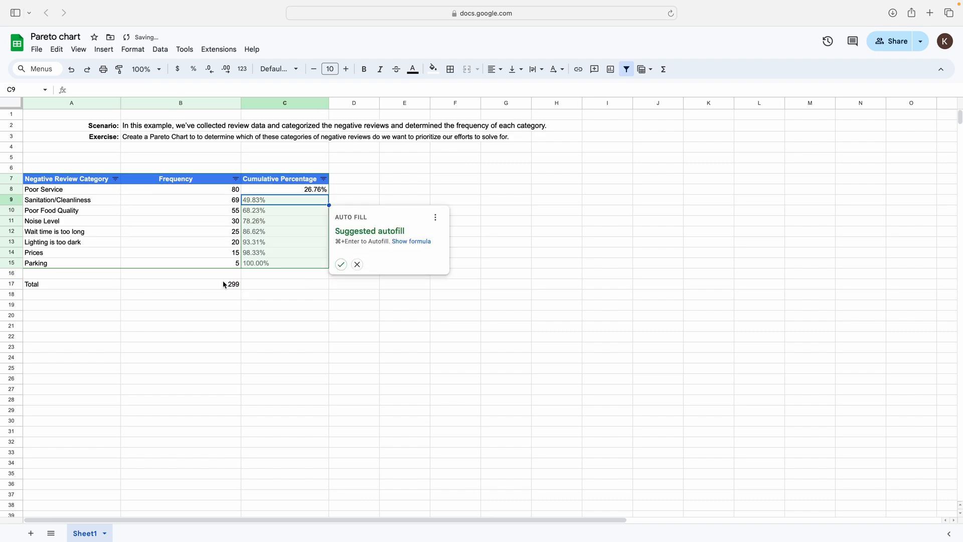
pyautogui.click(341, 264)
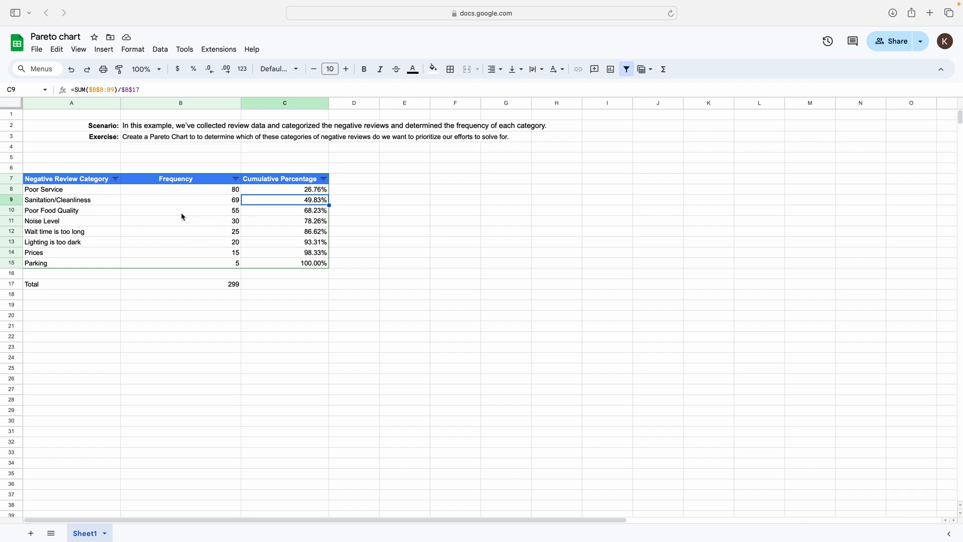
# - Insert a combo chart from the data range A7:C15 and enlarge it on the sheet
pyautogui.click(95, 182)
pyautogui.moveTo(95, 185); pyautogui.dragTo(276, 264)
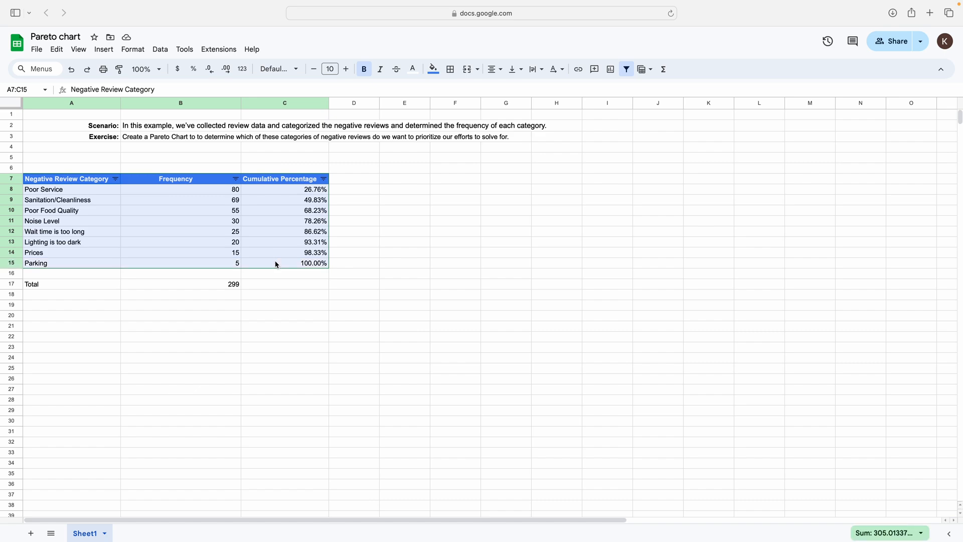
pyautogui.click(109, 52)
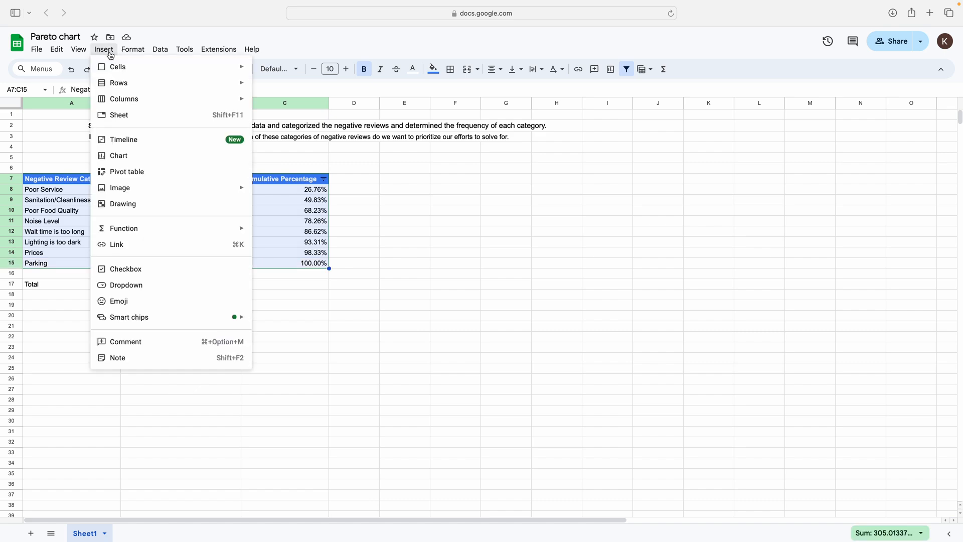
pyautogui.click(134, 157)
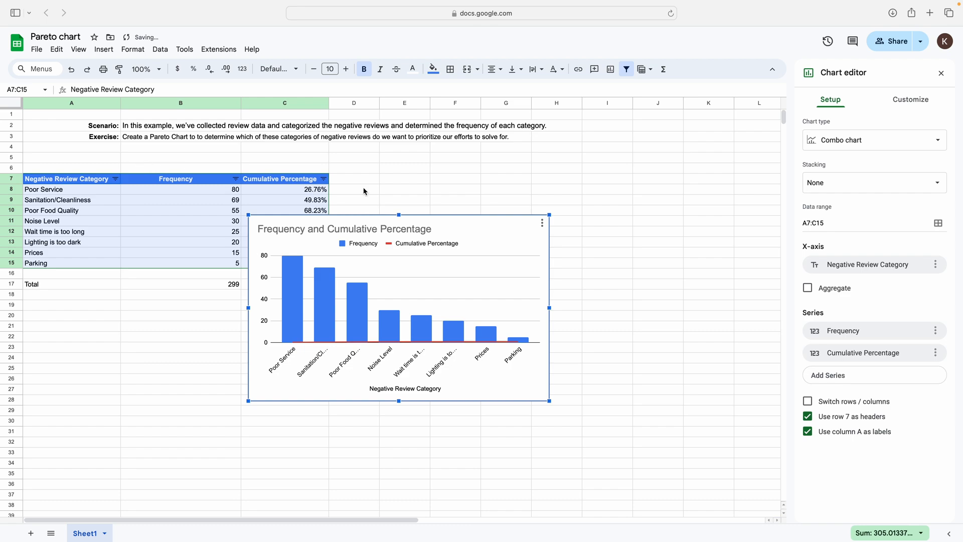
pyautogui.click(825, 146)
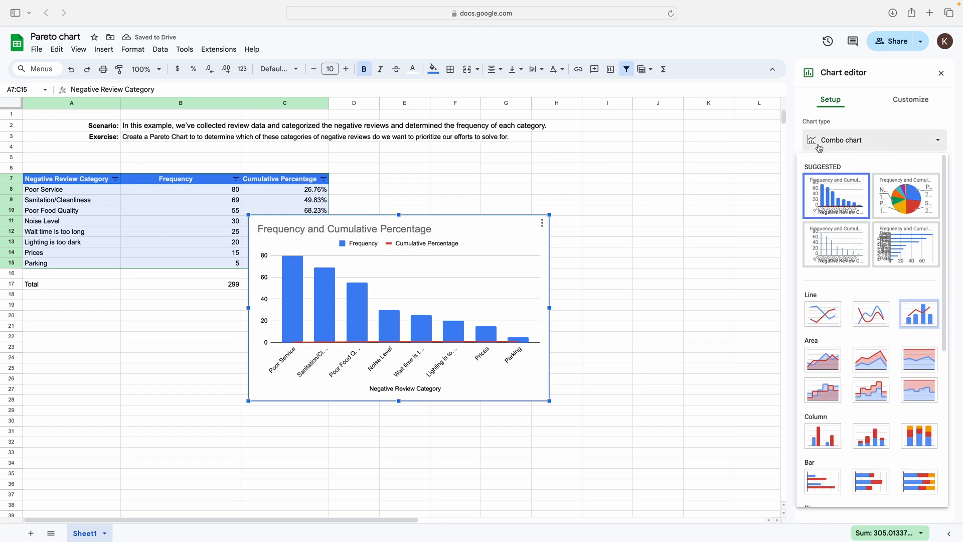
pyautogui.click(926, 322)
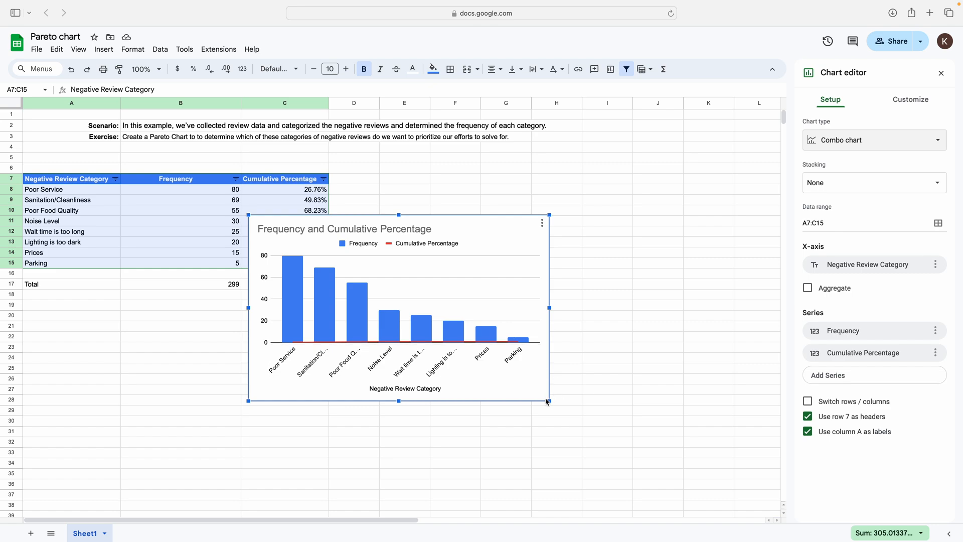
pyautogui.moveTo(550, 401); pyautogui.dragTo(633, 453)
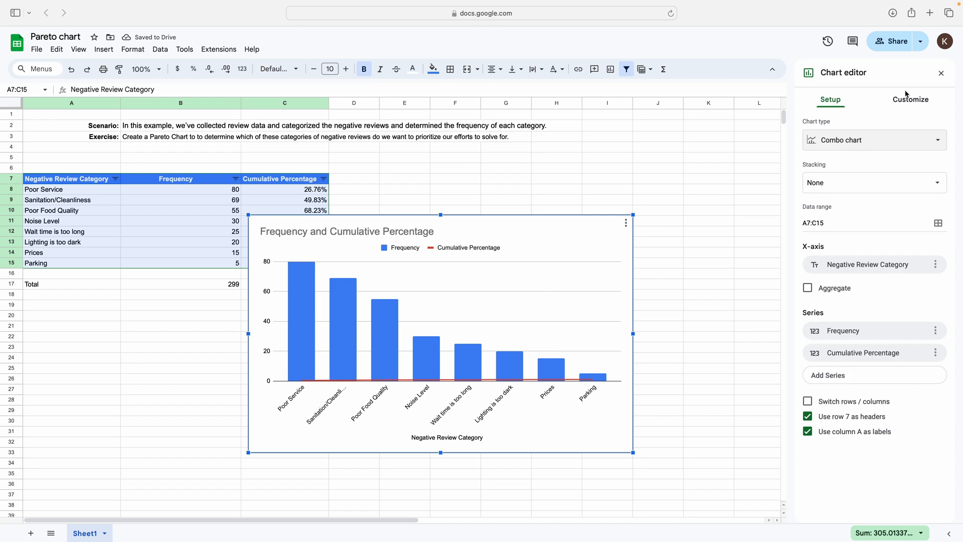
# - Plot the Cumulative Percentage series of the combo chart on the right axis
pyautogui.click(914, 104)
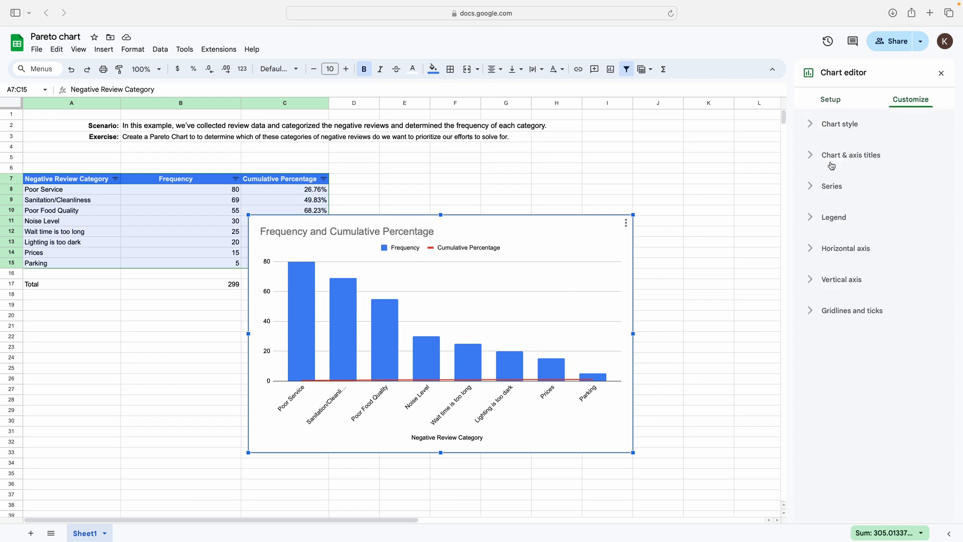
pyautogui.click(822, 188)
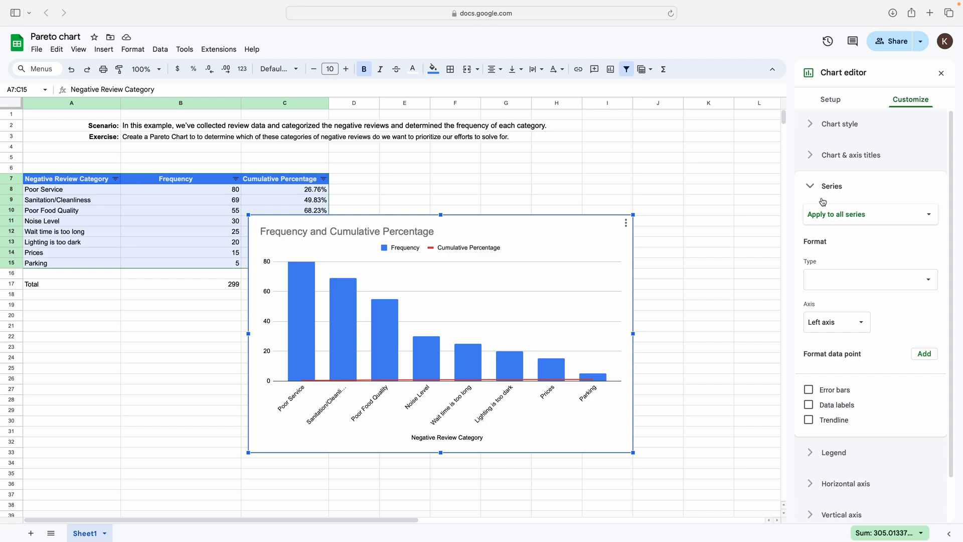
pyautogui.click(917, 221)
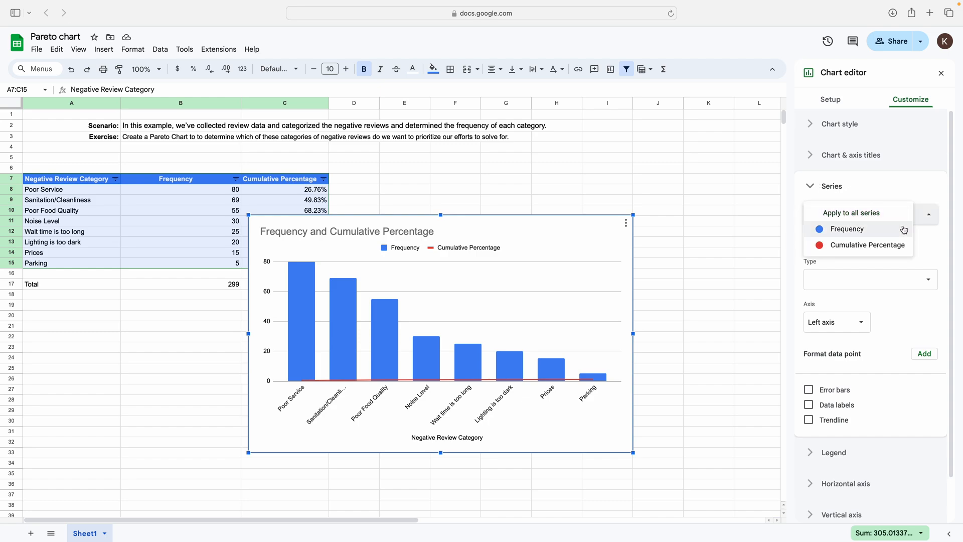
pyautogui.click(882, 246)
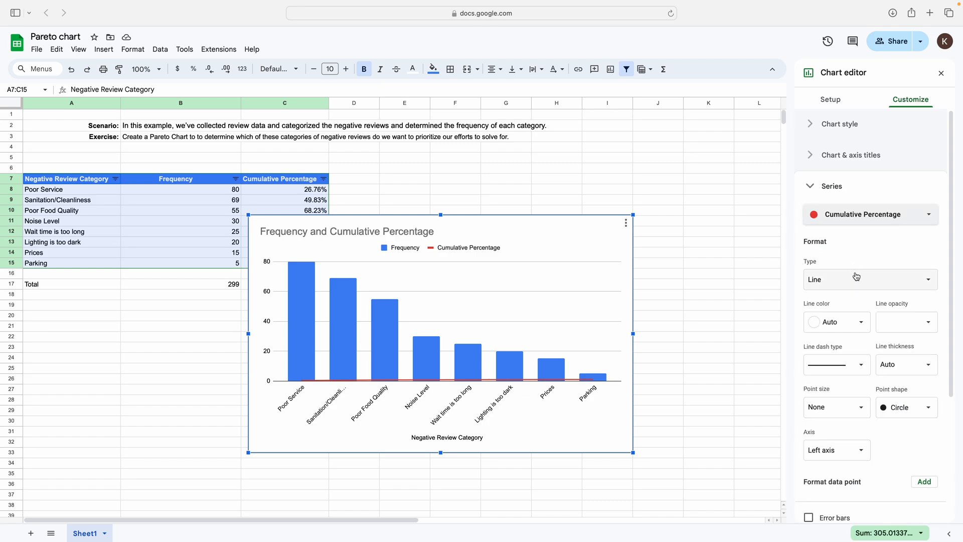
pyautogui.scroll(-2, 907, 454)
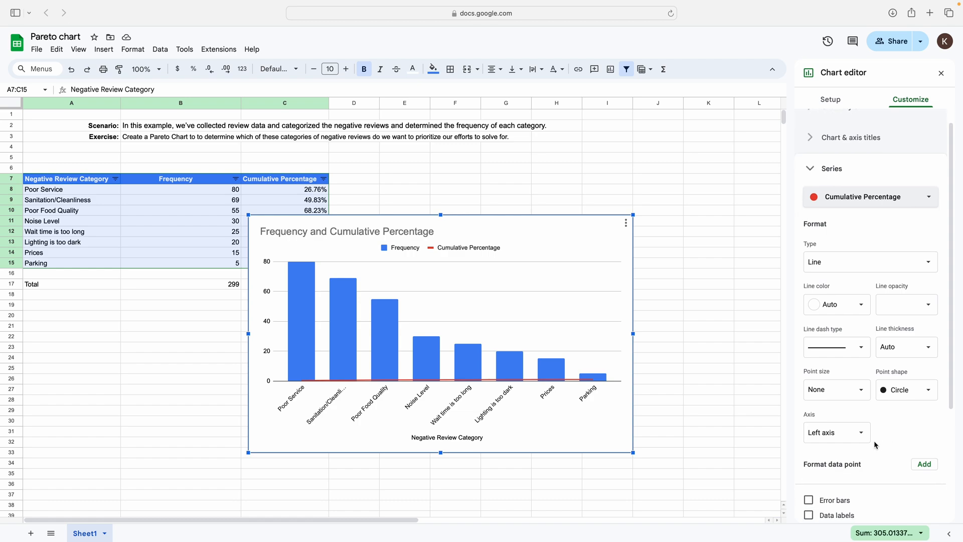
pyautogui.click(858, 399)
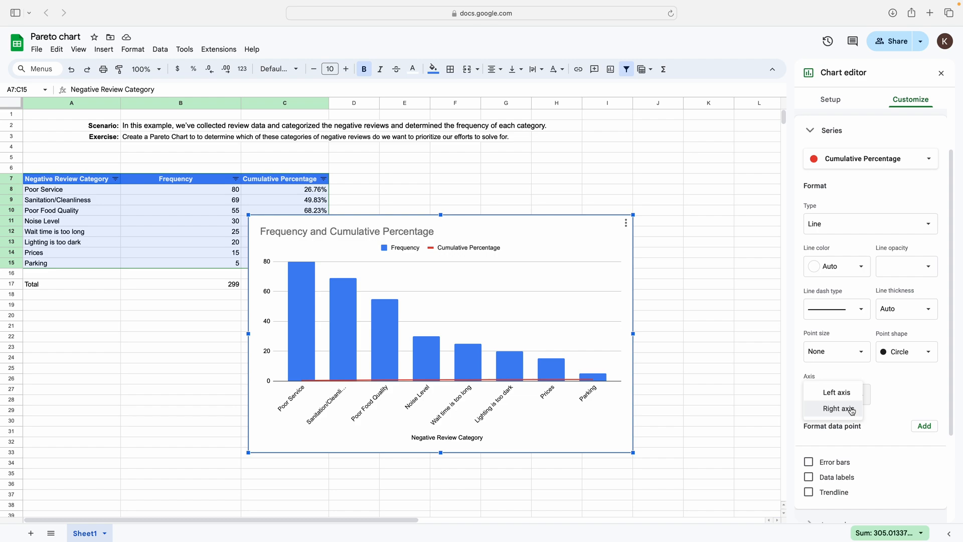
pyautogui.click(852, 409)
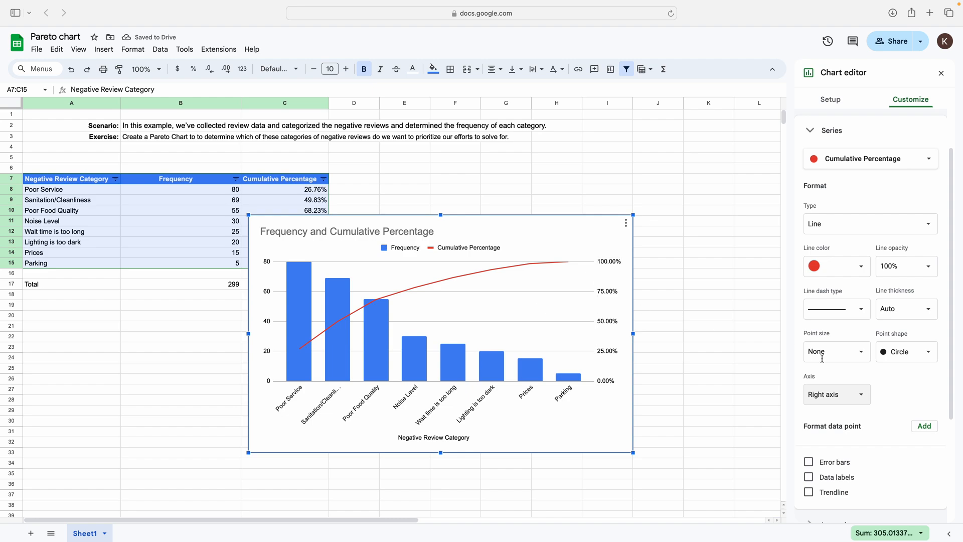
# - Add data labels to the Cumulative Percentage line and set their position to Center
pyautogui.click(809, 477)
pyautogui.scroll(-5, 893, 467)
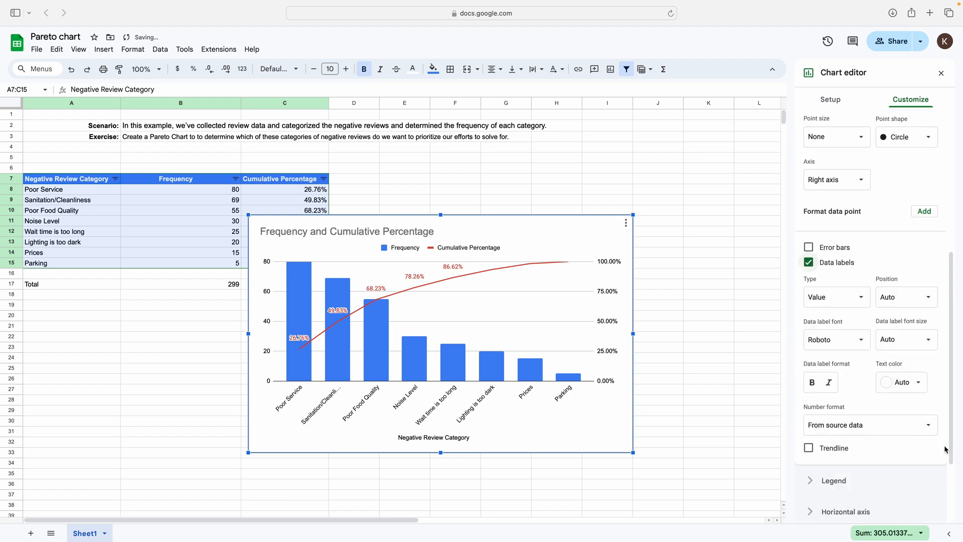
pyautogui.click(923, 299)
pyautogui.click(913, 312)
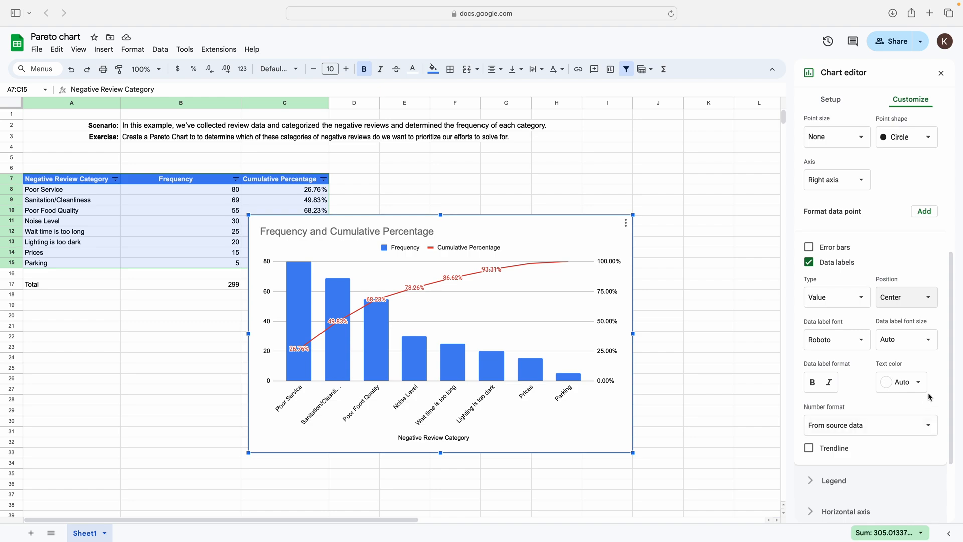
# - Add data labels to the Frequency columns and set their position to Inside base
pyautogui.scroll(1, 929, 399)
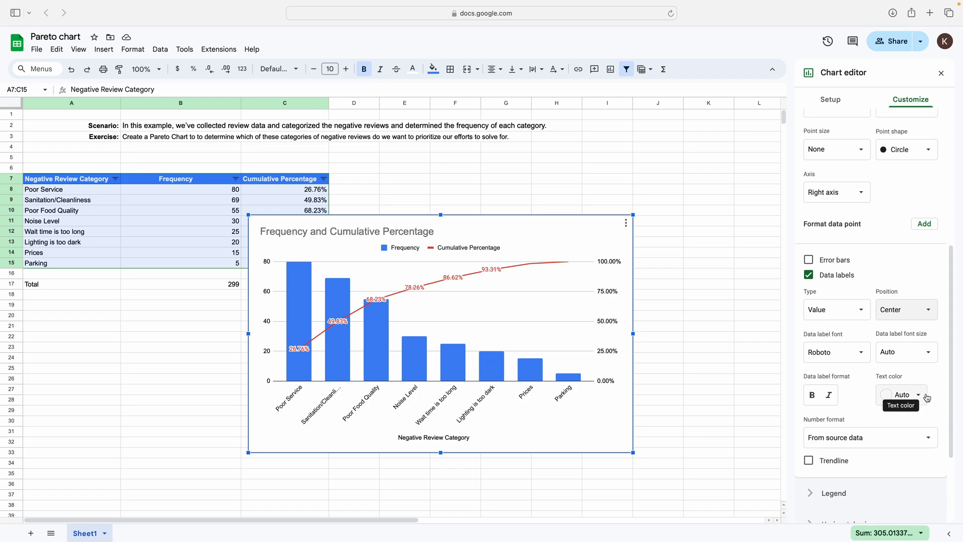
pyautogui.scroll(5, 896, 330)
pyautogui.scroll(1, 896, 331)
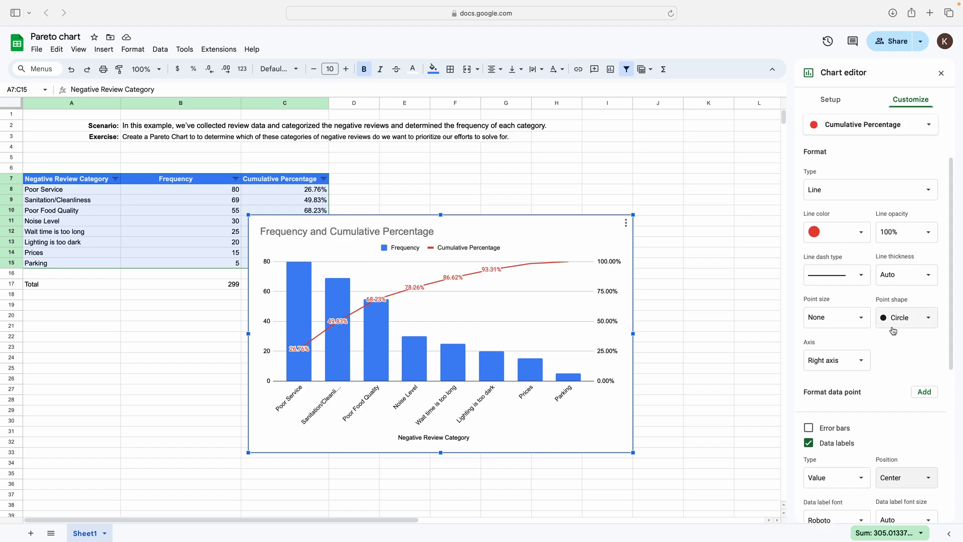
pyautogui.scroll(2, 894, 207)
pyautogui.click(903, 186)
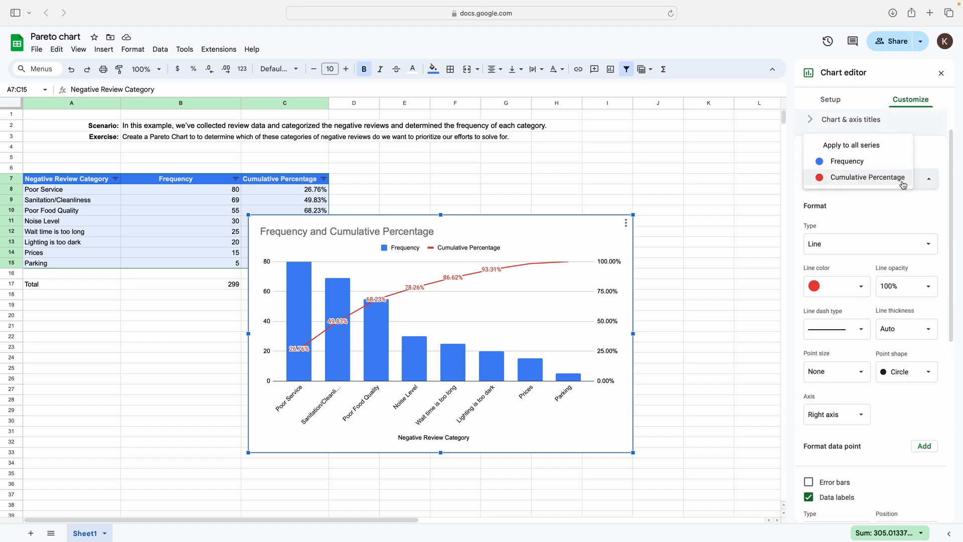
pyautogui.click(886, 166)
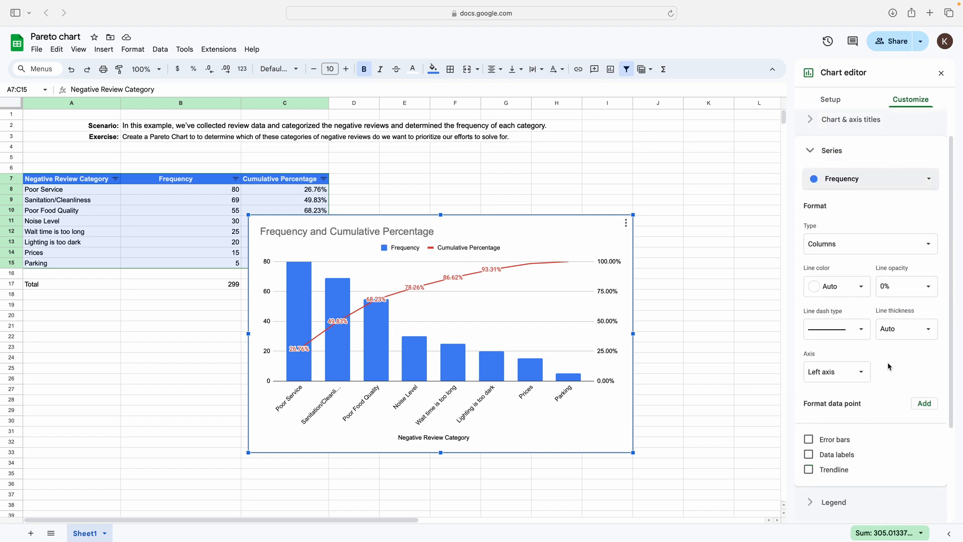
pyautogui.scroll(-3, 891, 368)
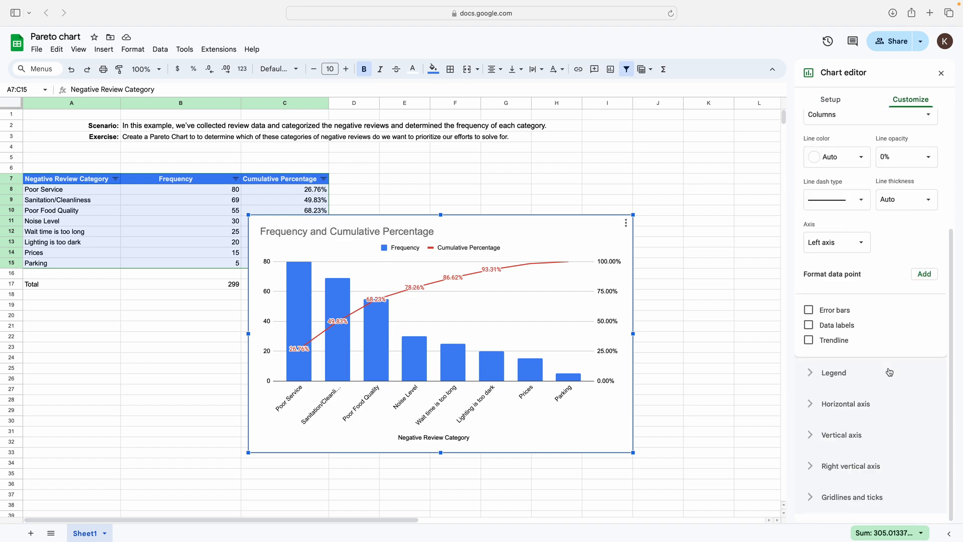
pyautogui.click(809, 325)
pyautogui.click(919, 404)
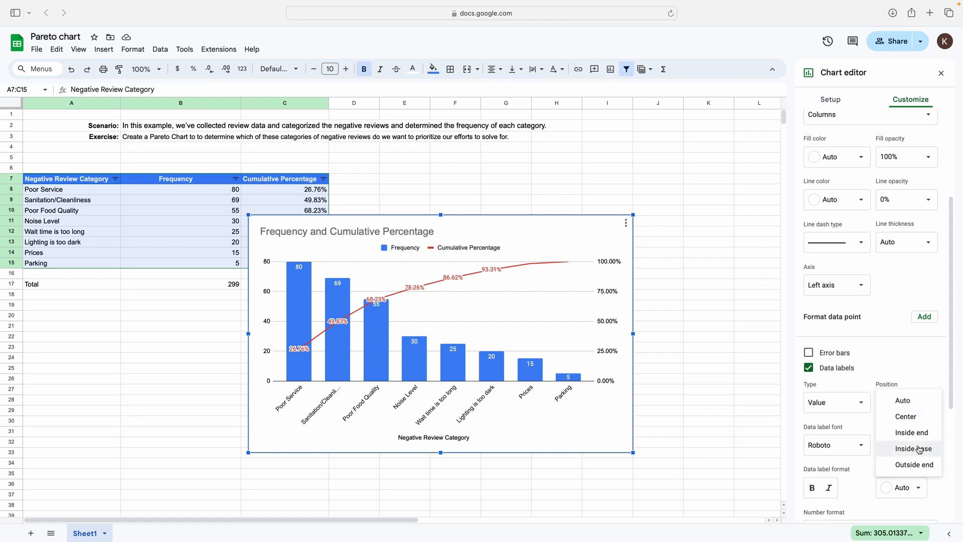
pyautogui.click(922, 449)
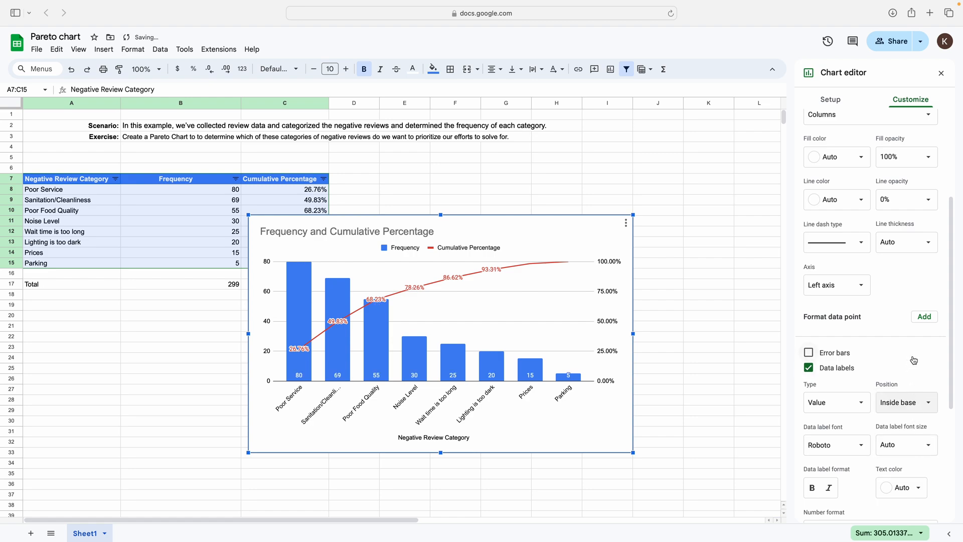
# - Enlarge the chart so that it extends to about column K and row 38
pyautogui.scroll(5, 914, 361)
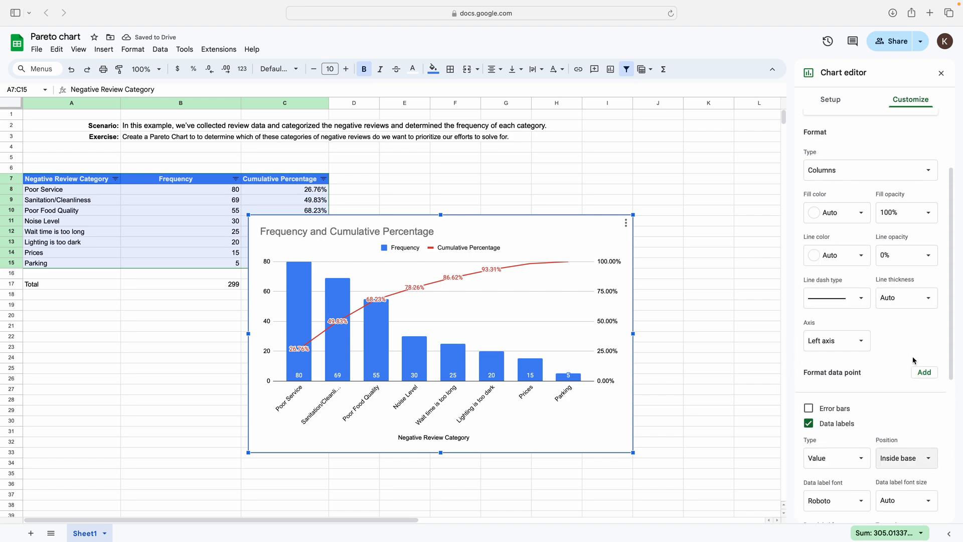
pyautogui.scroll(2, 914, 361)
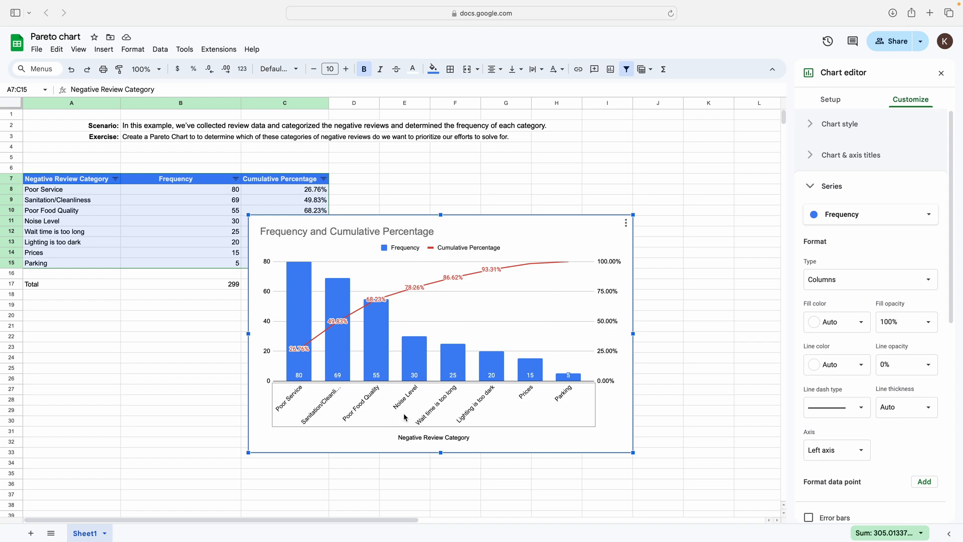
pyautogui.moveTo(633, 453); pyautogui.dragTo(729, 512)
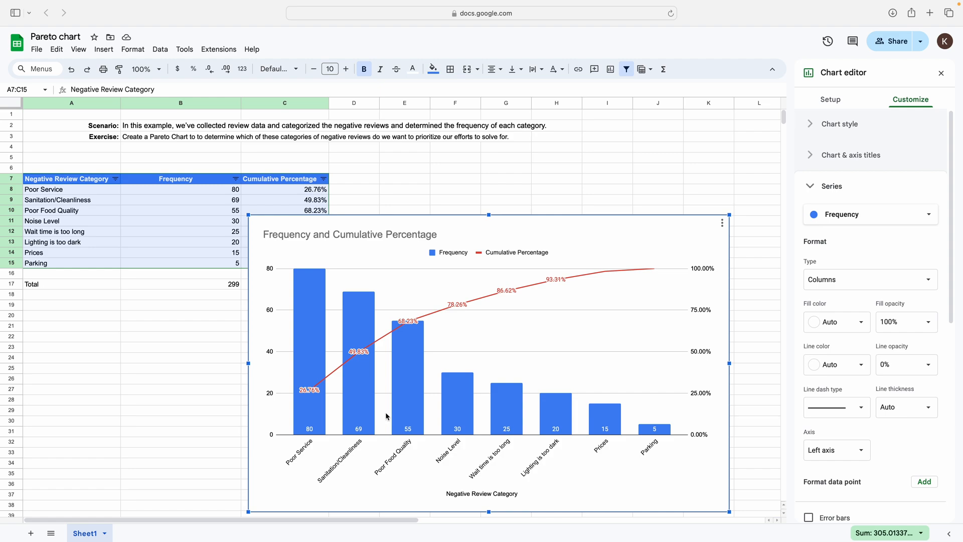
# - Change the chart title to "Reviews - Pareto" and center it above the plot
pyautogui.click(844, 160)
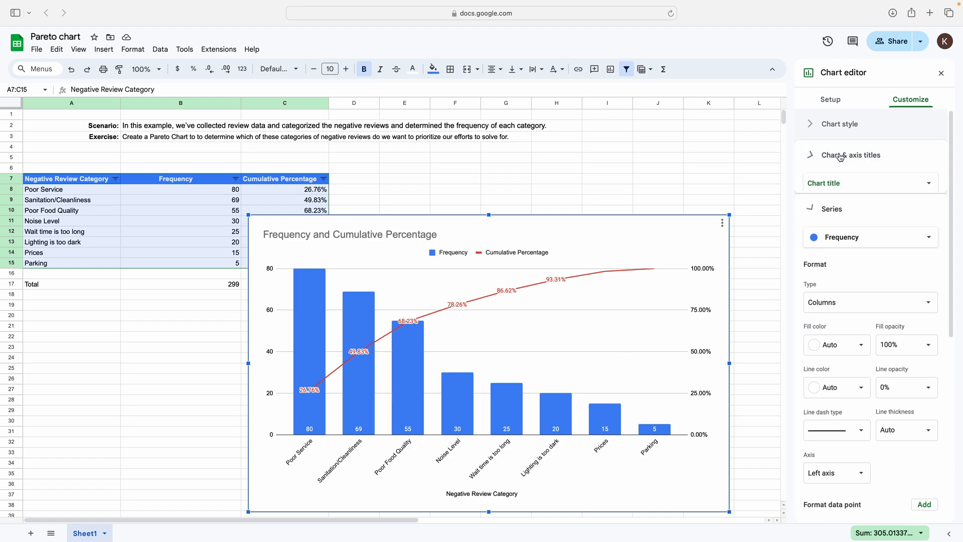
pyautogui.click(866, 234)
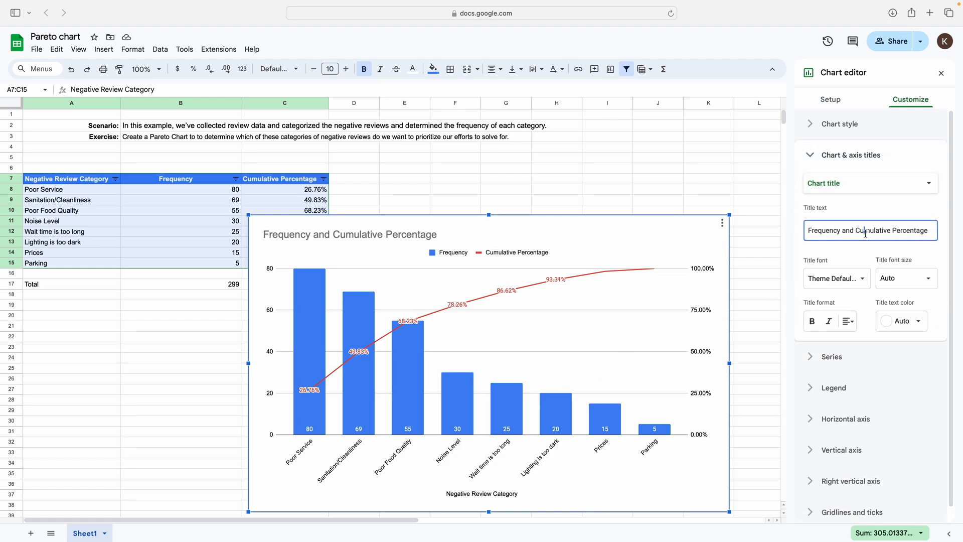
pyautogui.tripleClick(866, 234)
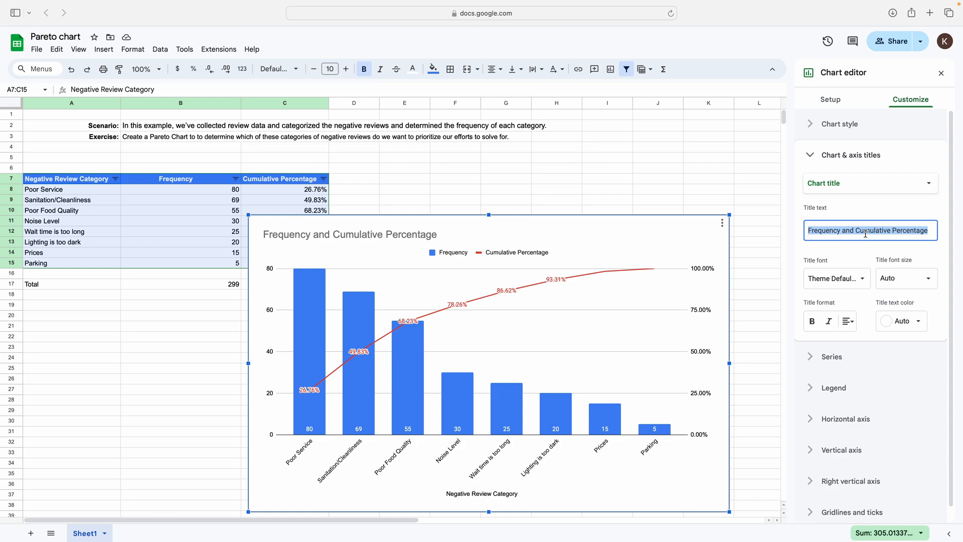
pyautogui.write('Rev')
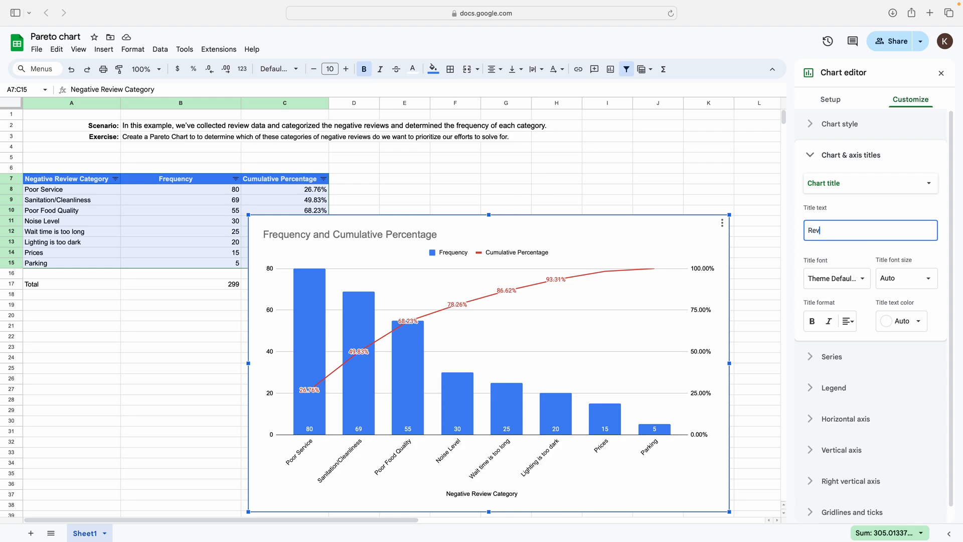
pyautogui.write('iews - PAr')
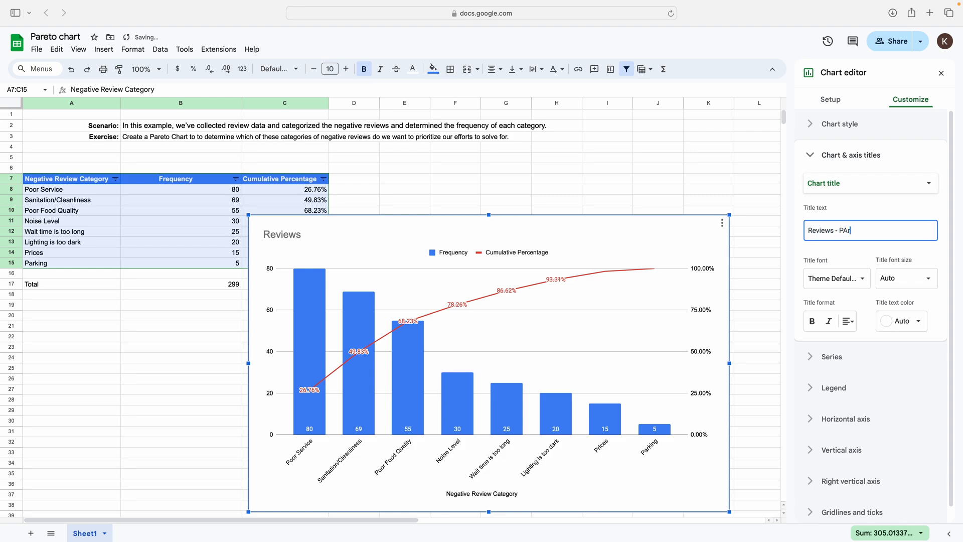
pyautogui.press('BackSpace')
pyautogui.press('BackSpace')
pyautogui.write('aret')
pyautogui.click(848, 322)
pyautogui.click(859, 343)
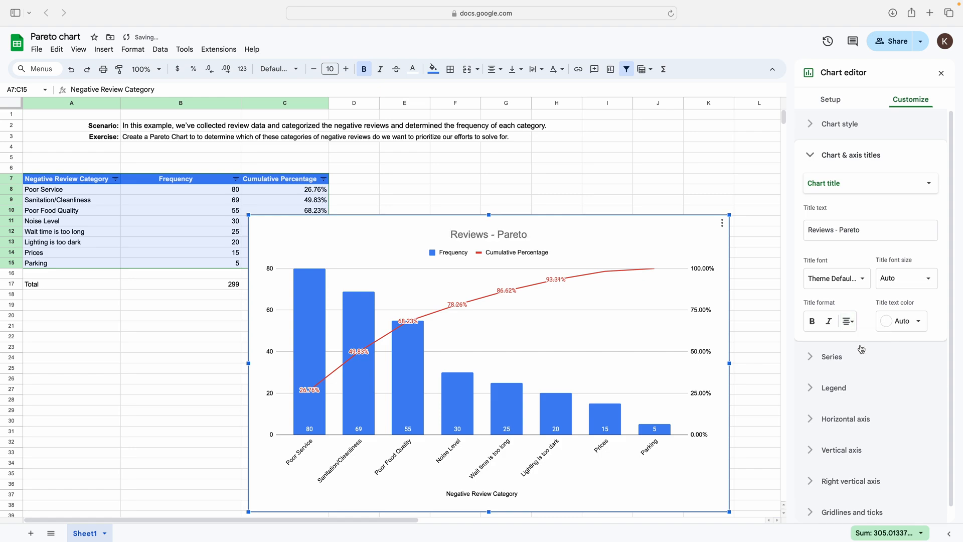
# - Set the chart legend's position to Bottom
pyautogui.click(849, 387)
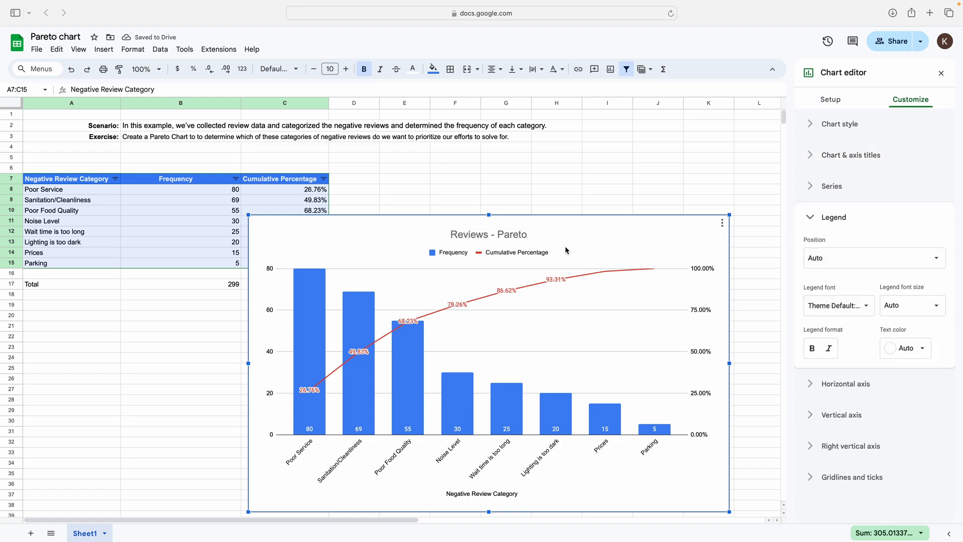
pyautogui.click(917, 256)
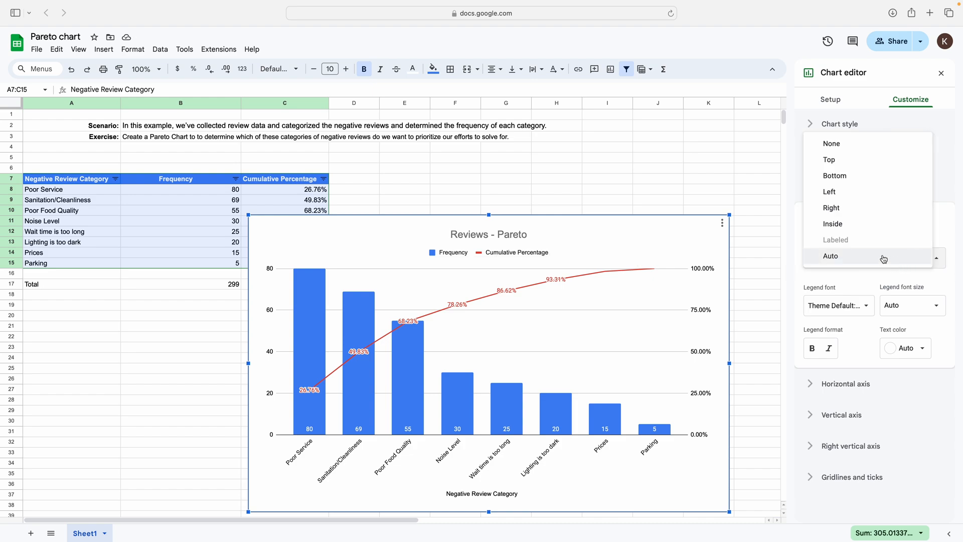
pyautogui.click(835, 175)
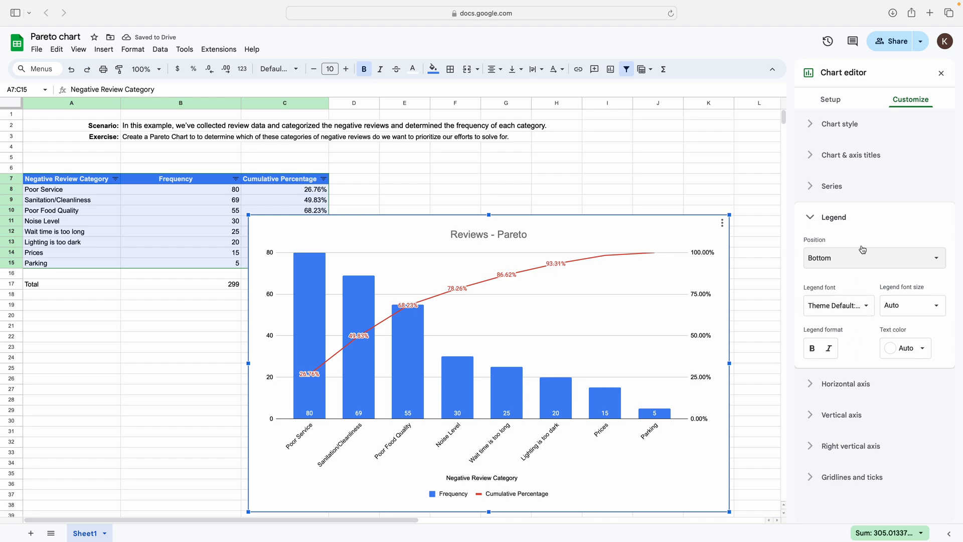
pyautogui.click(838, 218)
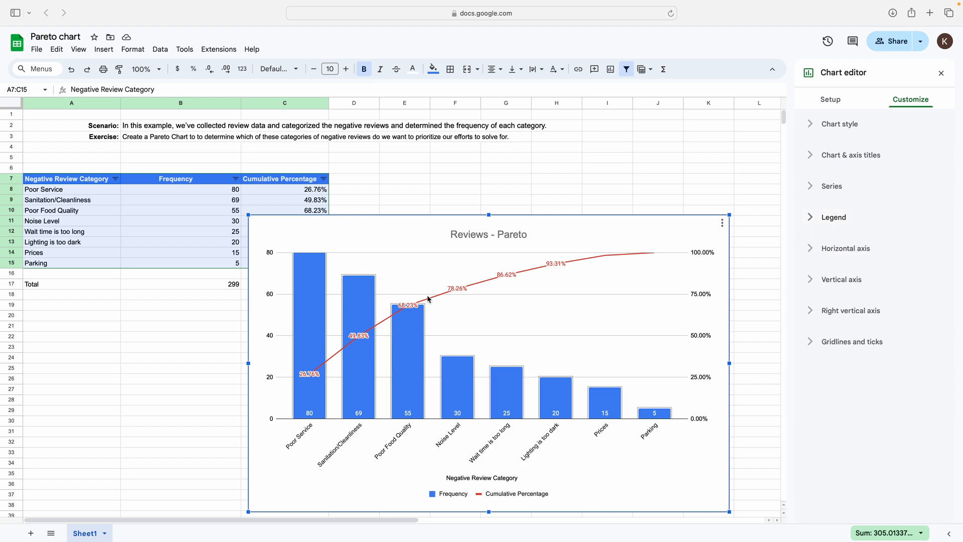
# - Add the vertical axis title "Frequency" to the chart
pyautogui.click(831, 157)
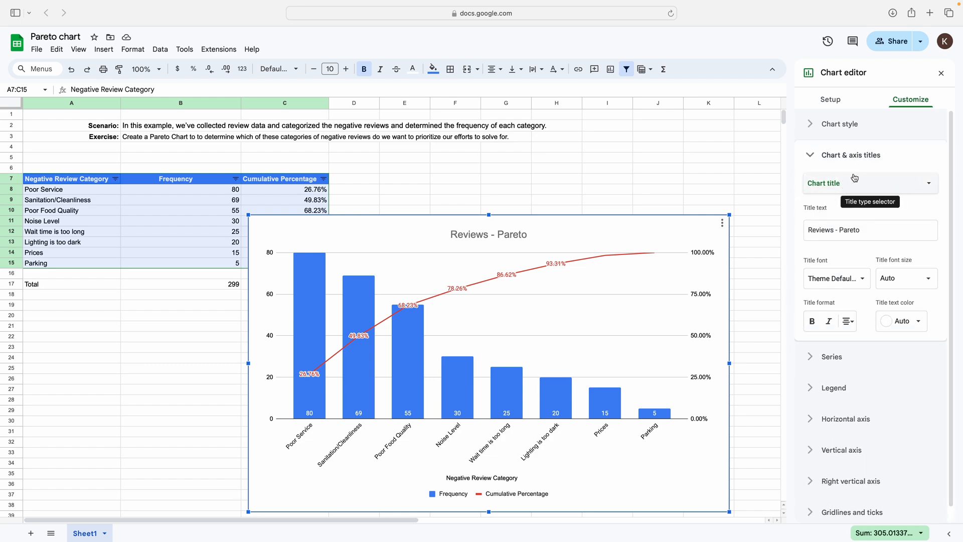
pyautogui.click(893, 183)
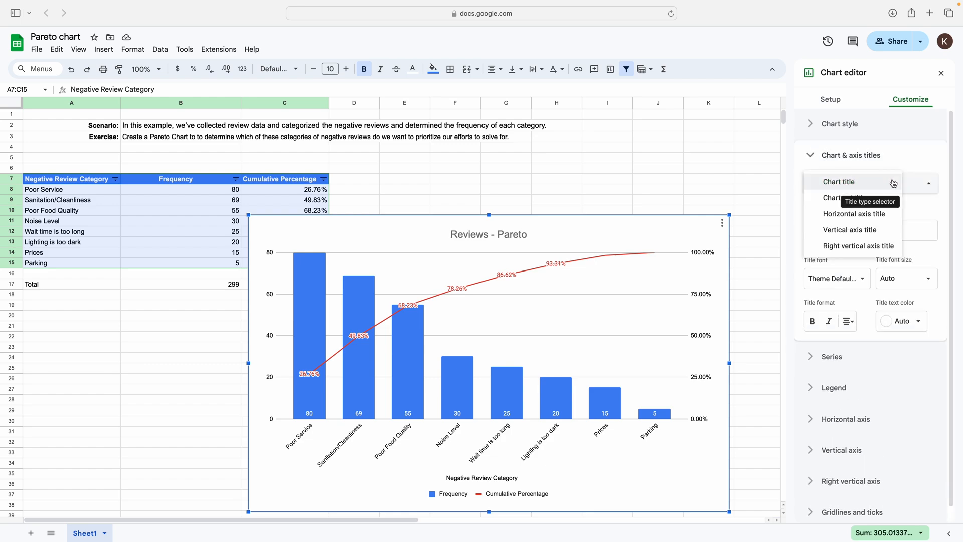
pyautogui.click(875, 232)
pyautogui.click(874, 229)
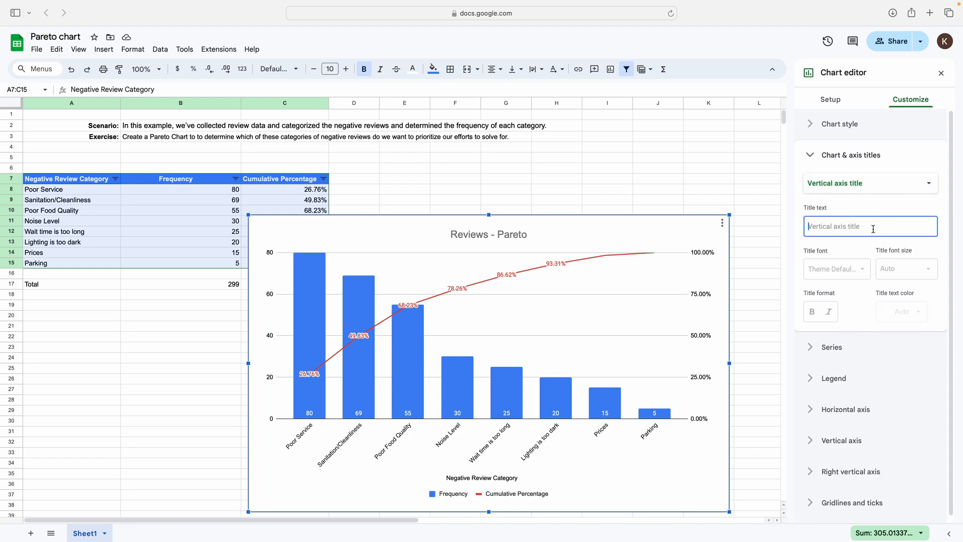
pyautogui.write('Fre')
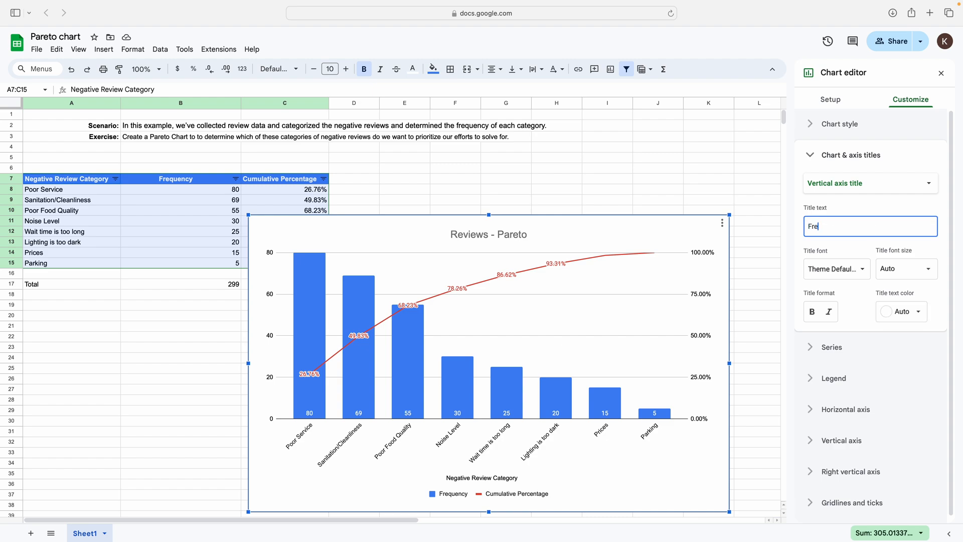
pyautogui.write('quency')
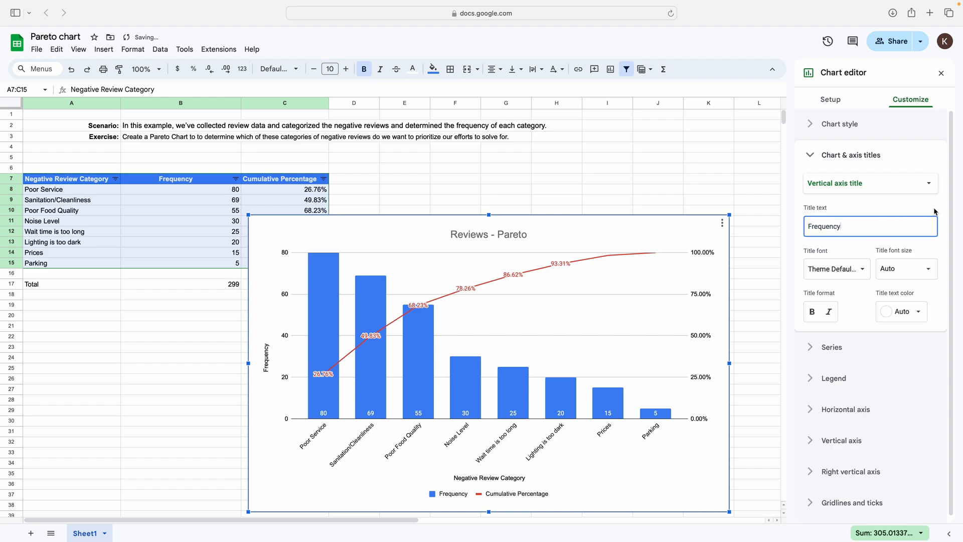
# - Add the right vertical axis title "Cumulative Percentage" to the chart
pyautogui.click(918, 186)
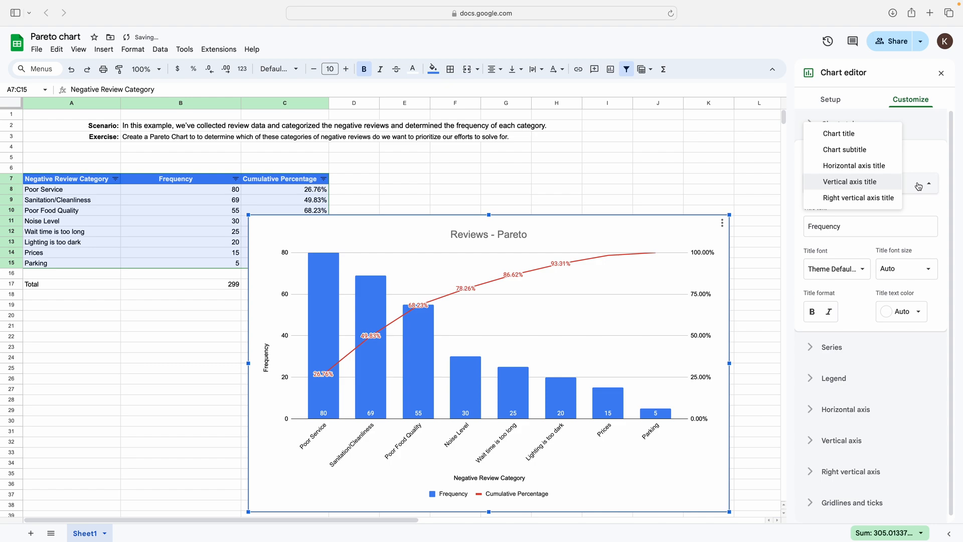
pyautogui.click(877, 198)
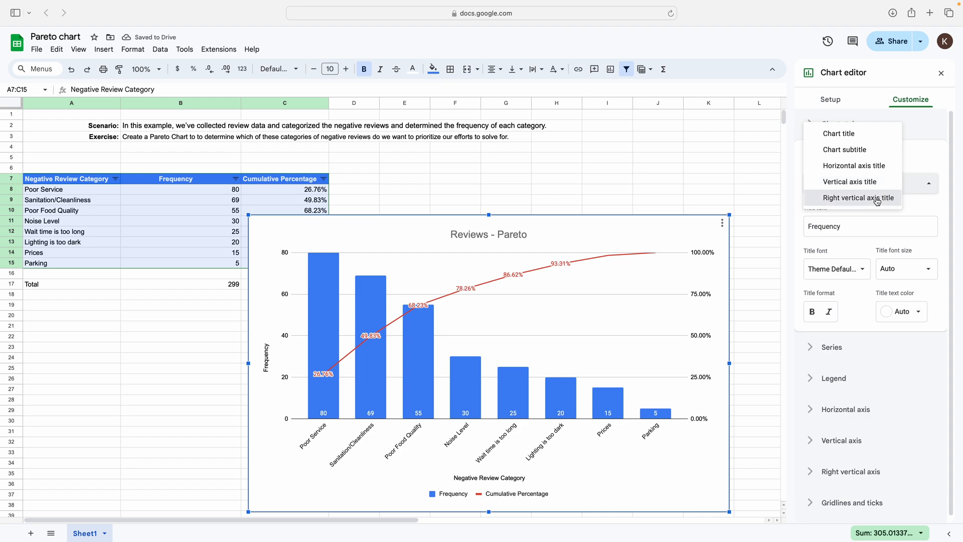
pyautogui.click(877, 228)
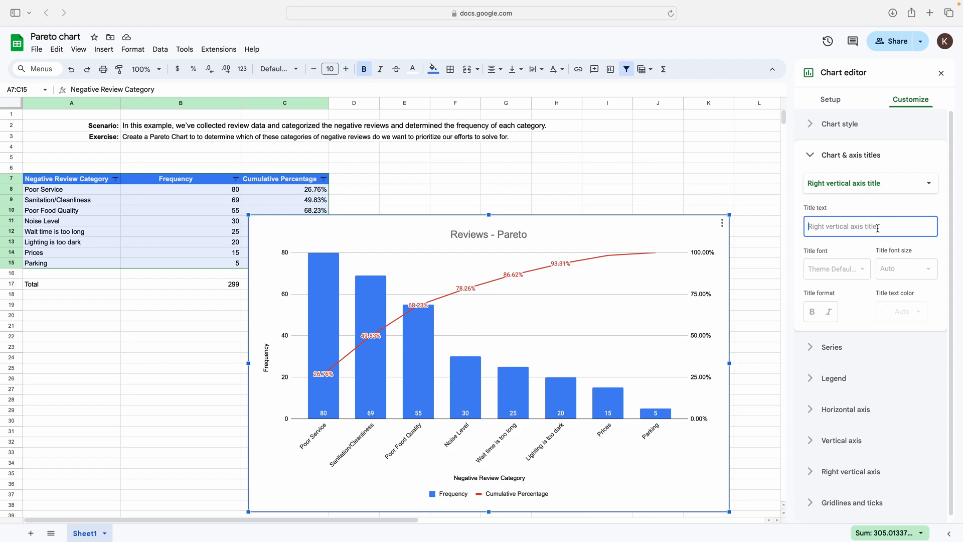
pyautogui.write('Cumulat')
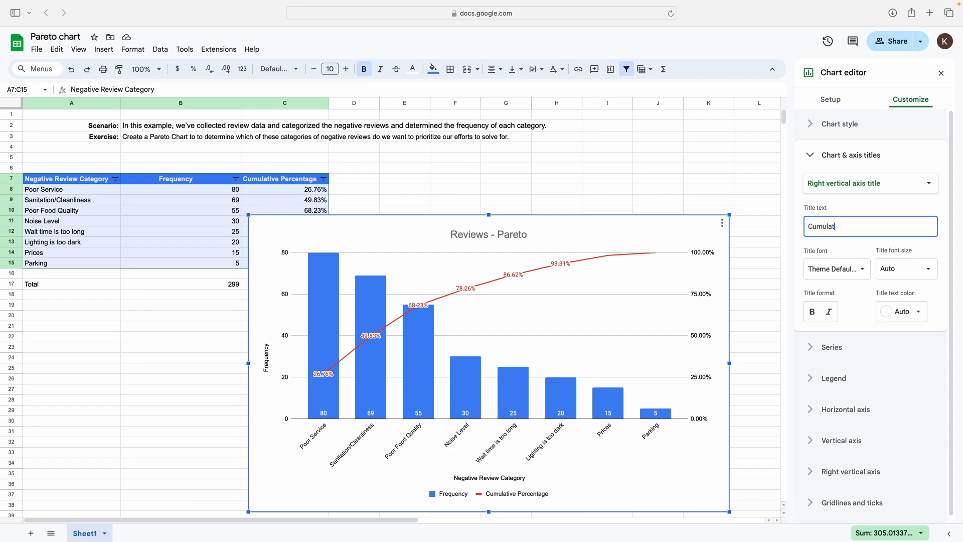
pyautogui.write('ive Percebt')
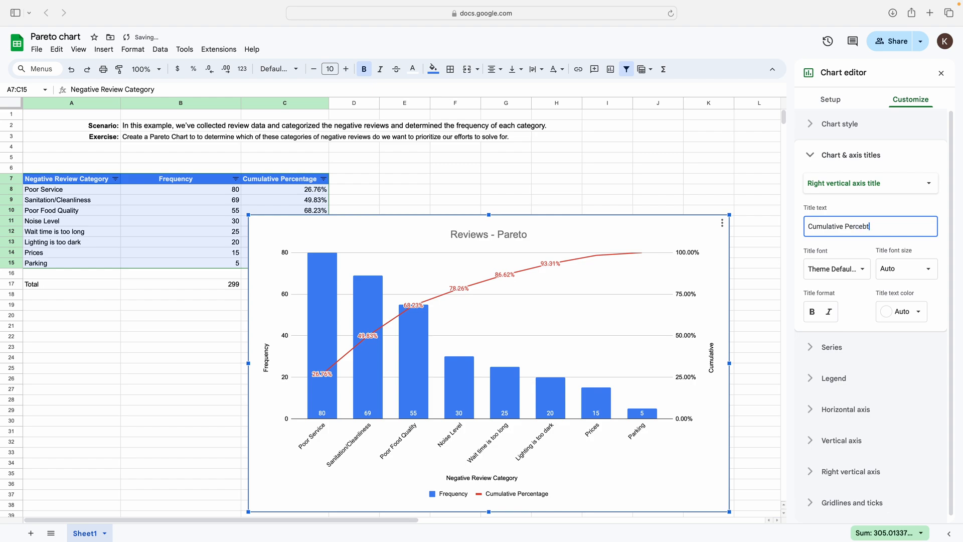
pyautogui.press('BackSpace')
pyautogui.write('ntage')
pyautogui.click(945, 311)
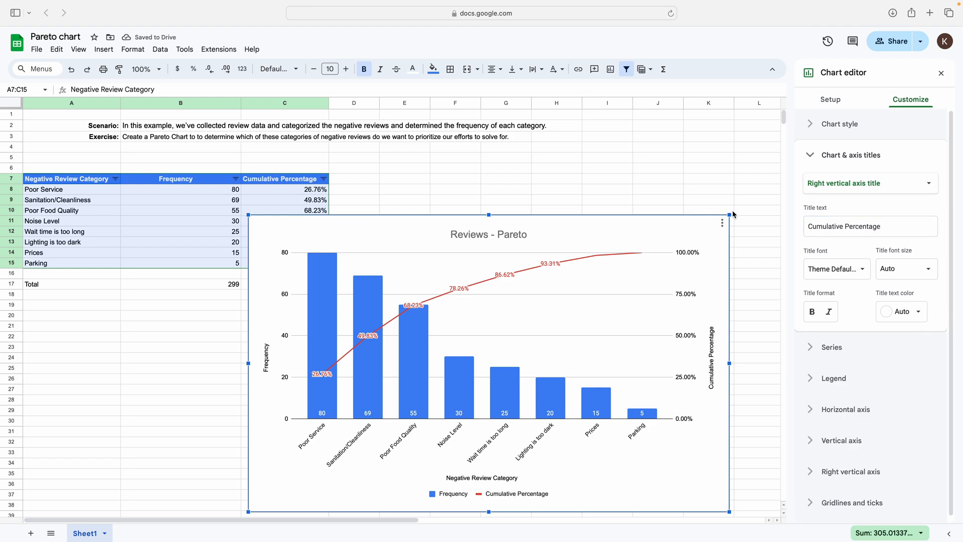